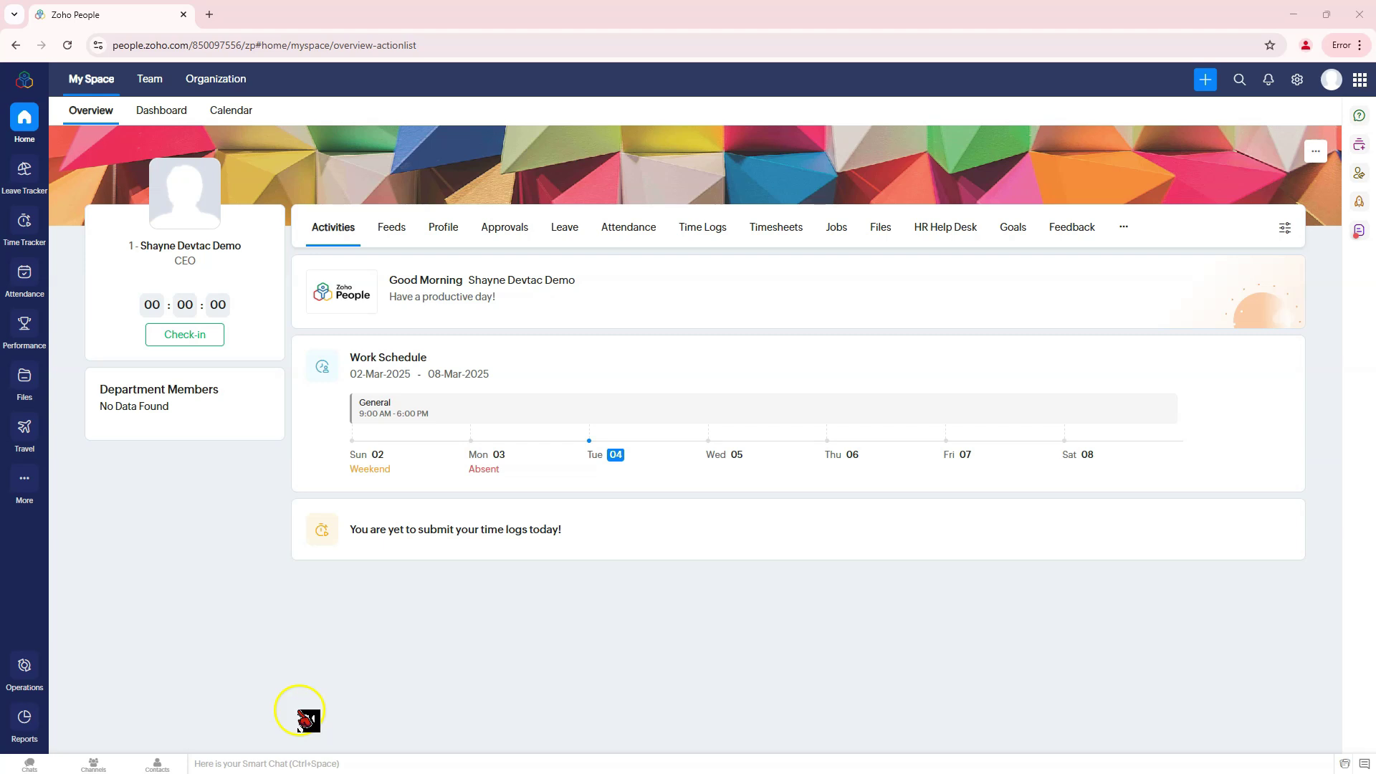
- Open the Settings page listing services such as Leave Tracker, Time Tracker and Attendance
left_click(1297, 79)
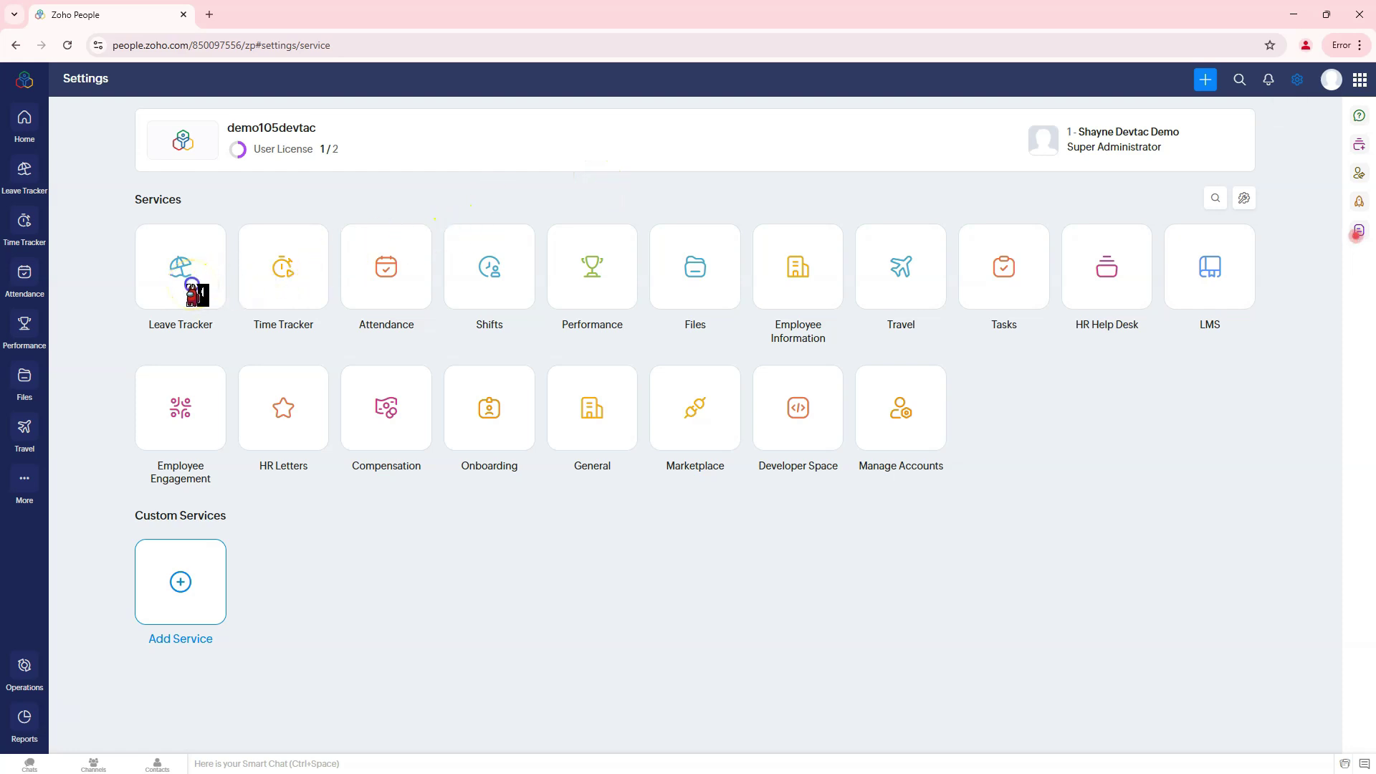
- Show the Leave Tracker leave policies: Absent, Compensatory Off and Maternity Leave
left_click(192, 285)
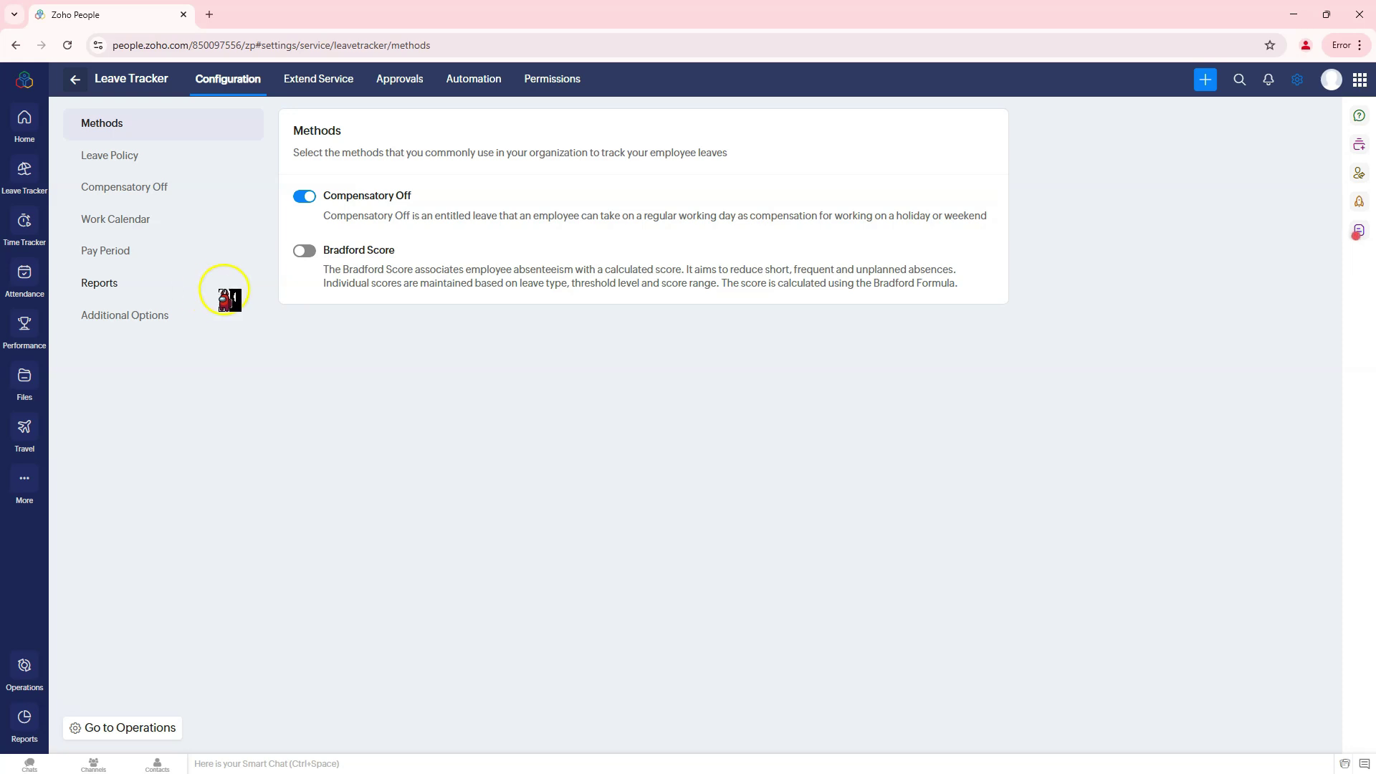
left_click(104, 157)
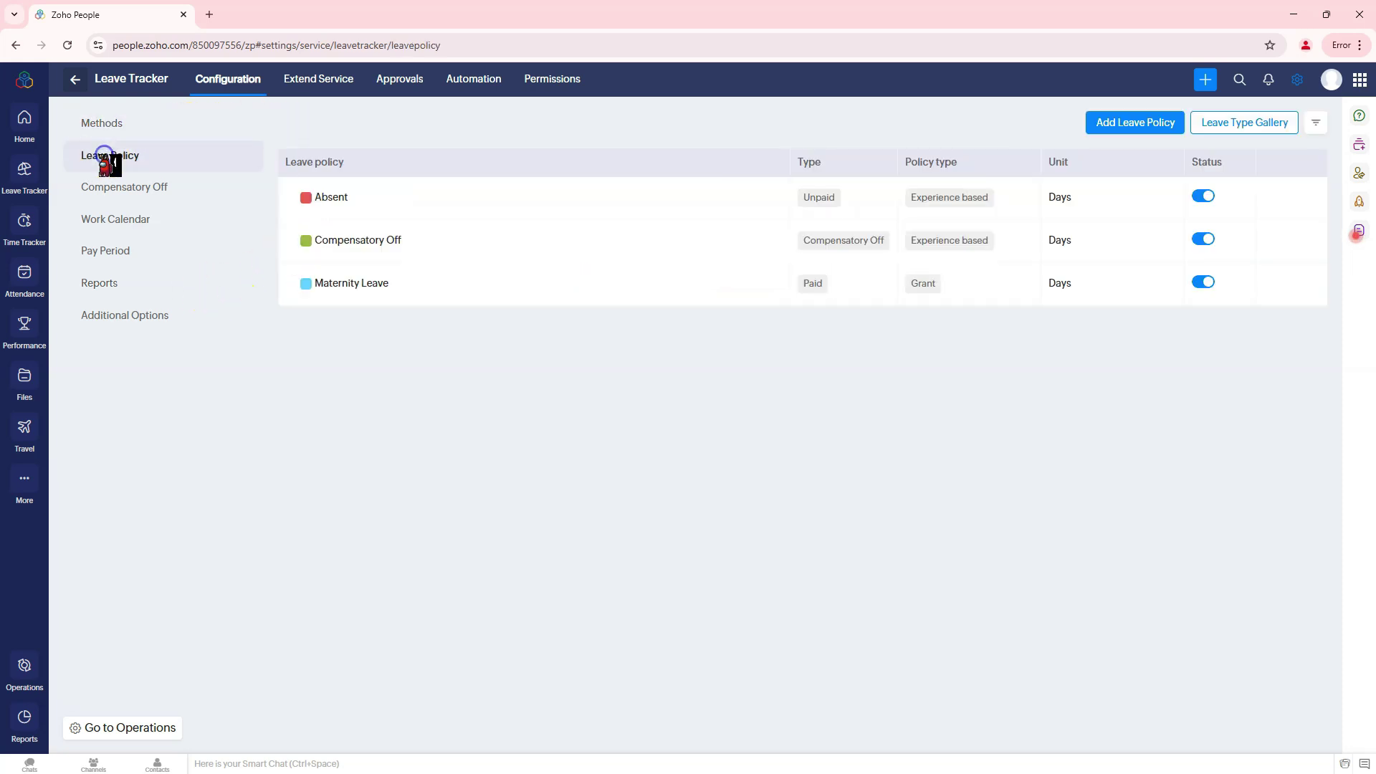
- Start a new leave policy, compare the entitlement types and continue with Fixed entitlement
left_click(1144, 132)
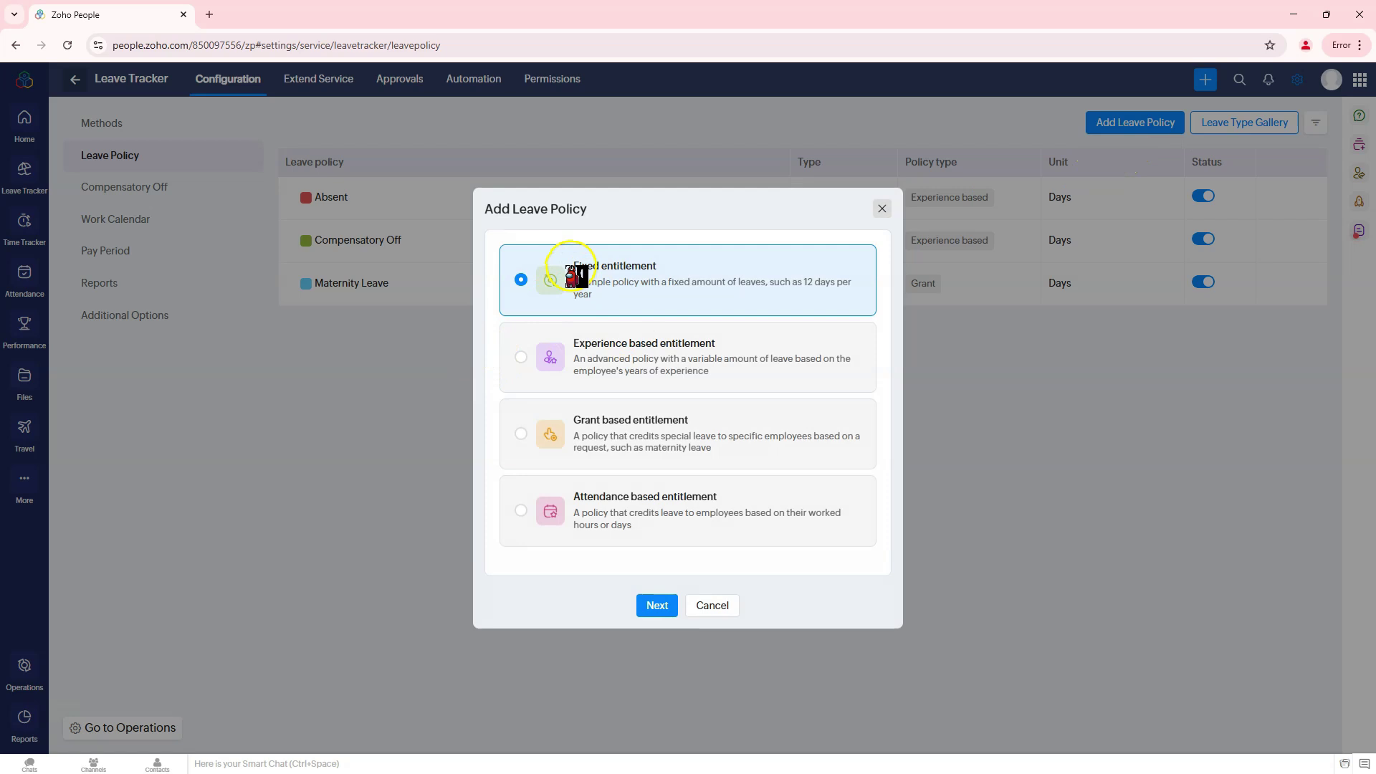
left_click_drag(574, 267, 707, 273)
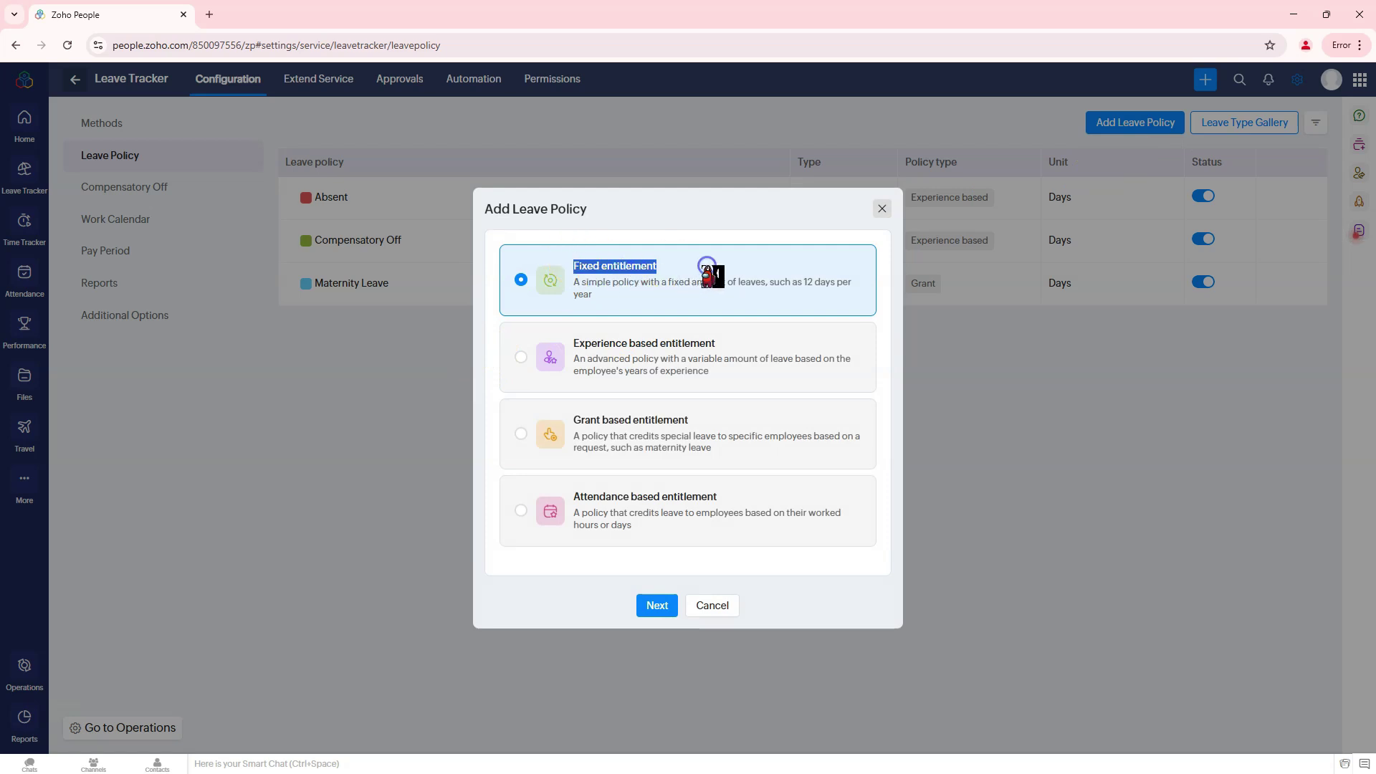
left_click(619, 360)
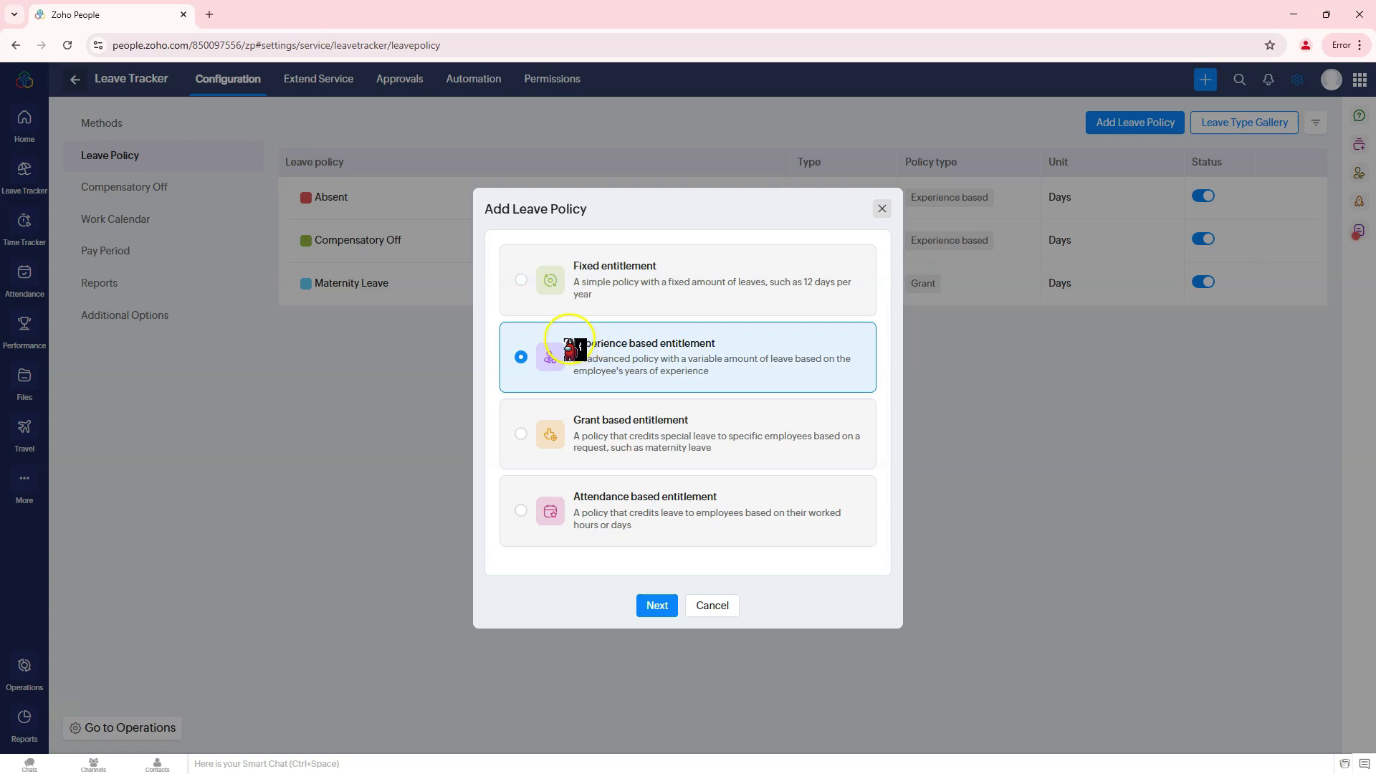
left_click_drag(573, 343, 704, 343)
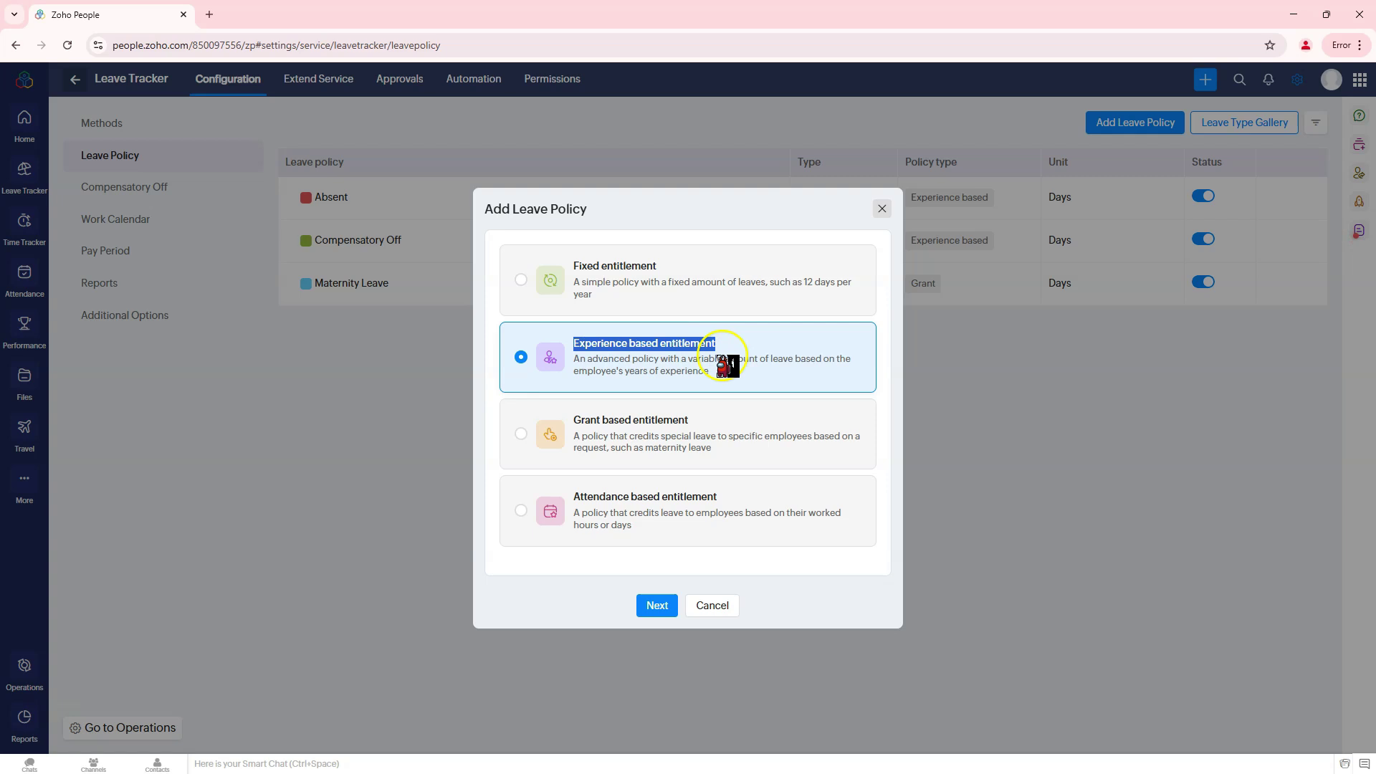
left_click(625, 450)
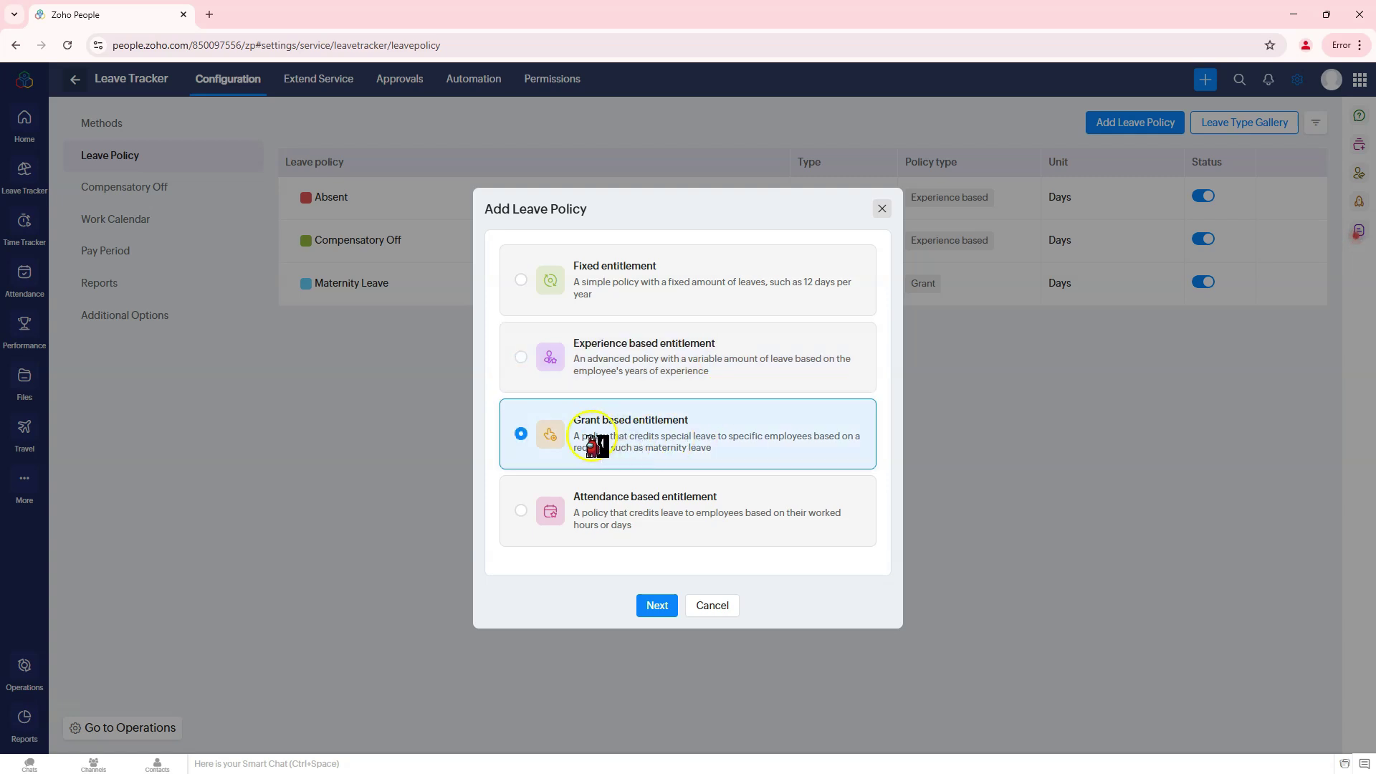
left_click_drag(576, 428, 705, 427)
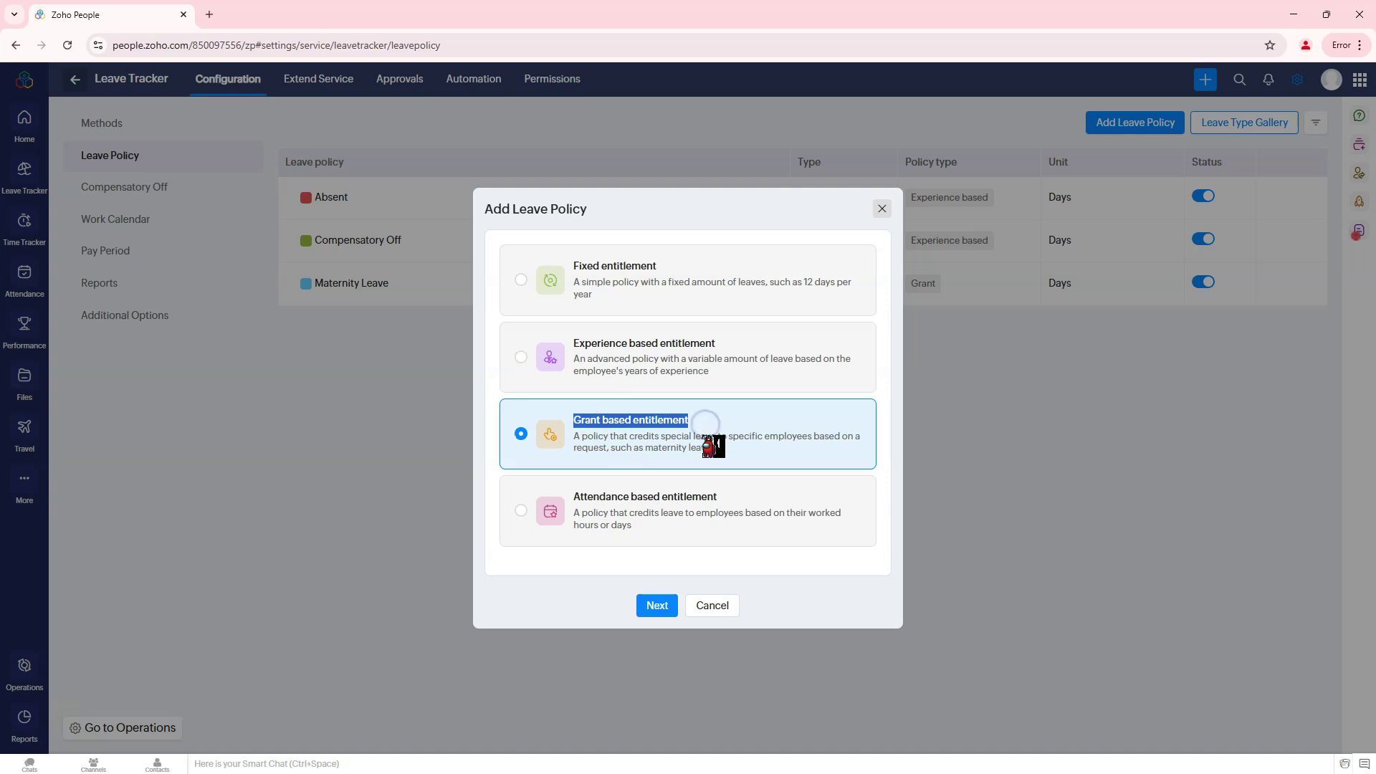
left_click(668, 518)
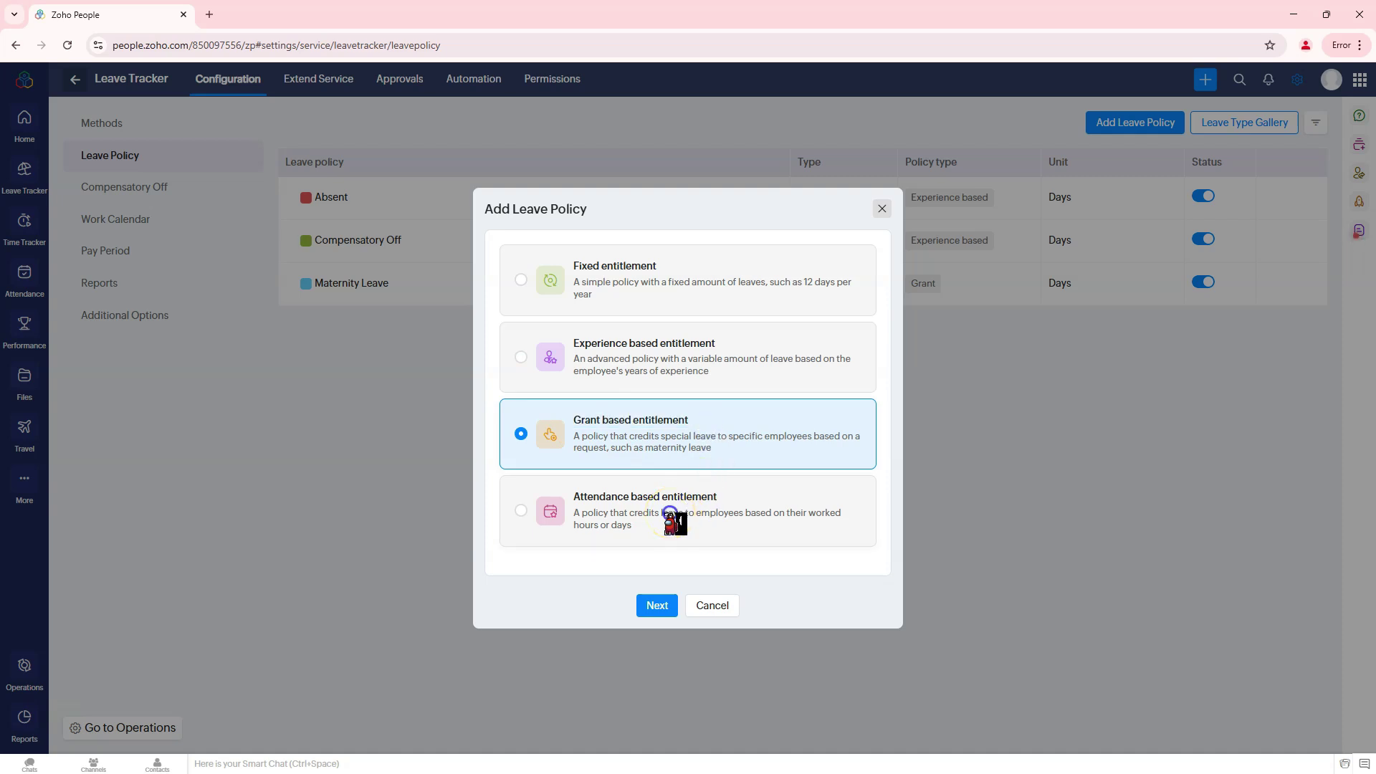
left_click_drag(576, 505, 725, 510)
left_click(674, 284)
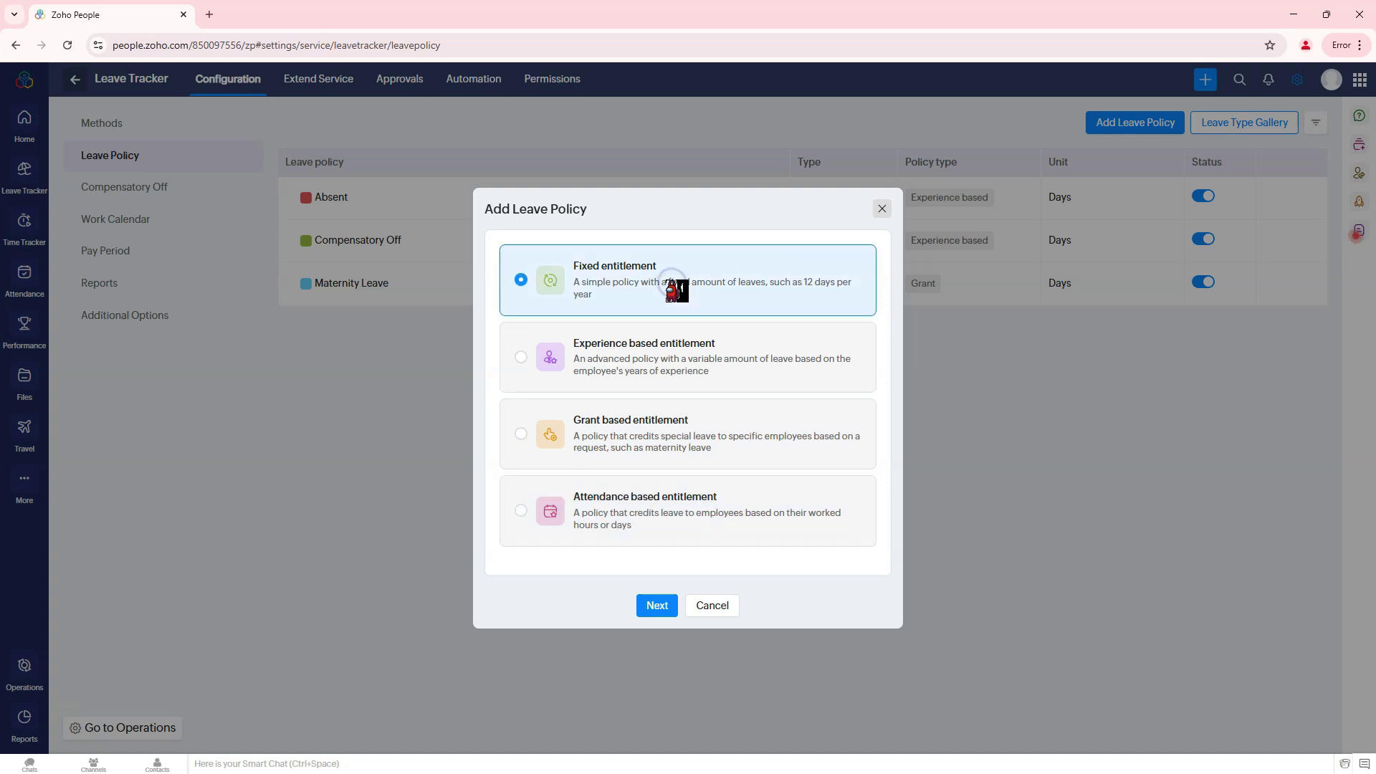
left_click(658, 608)
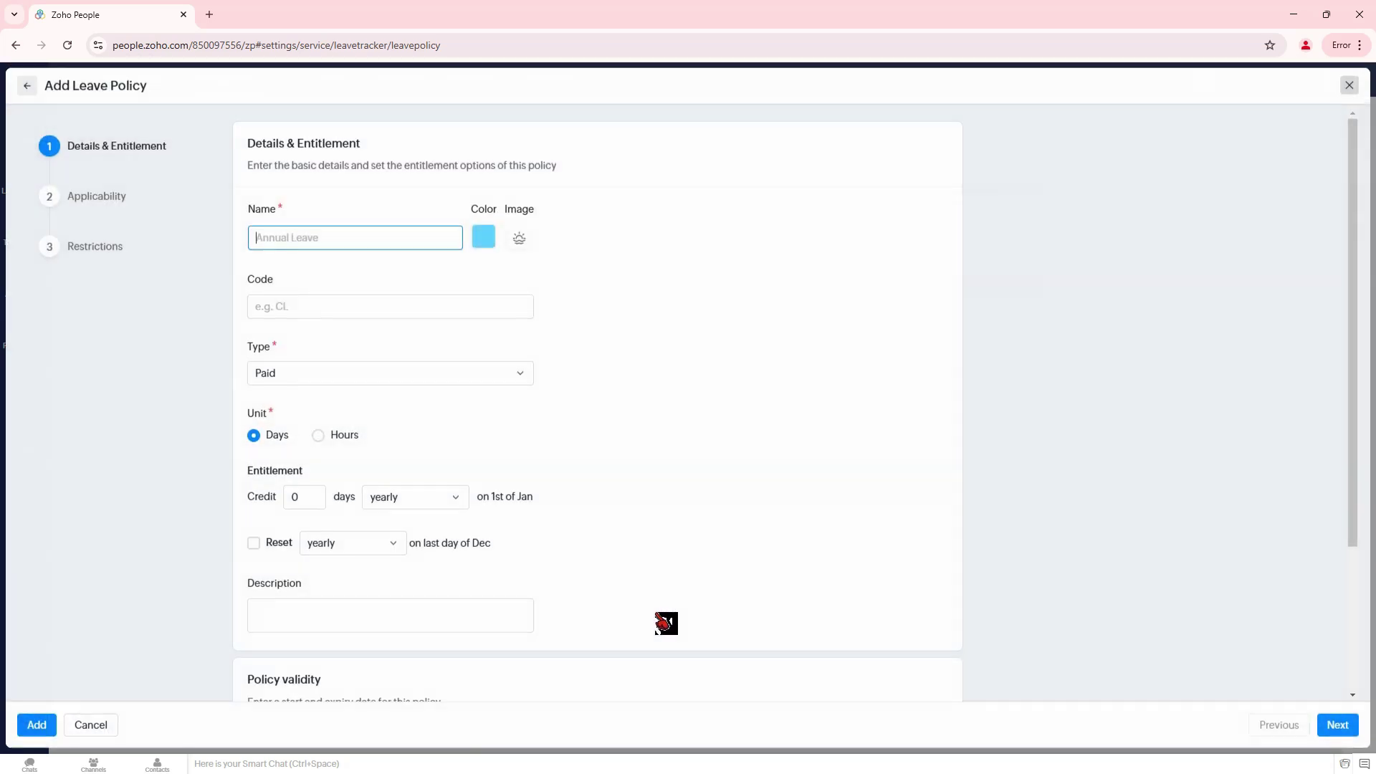
- Name the policy 'Custom Leave', code CL, type Paid, unit Days, crediting 12 days
left_click(416, 239)
type("Custom Leave")
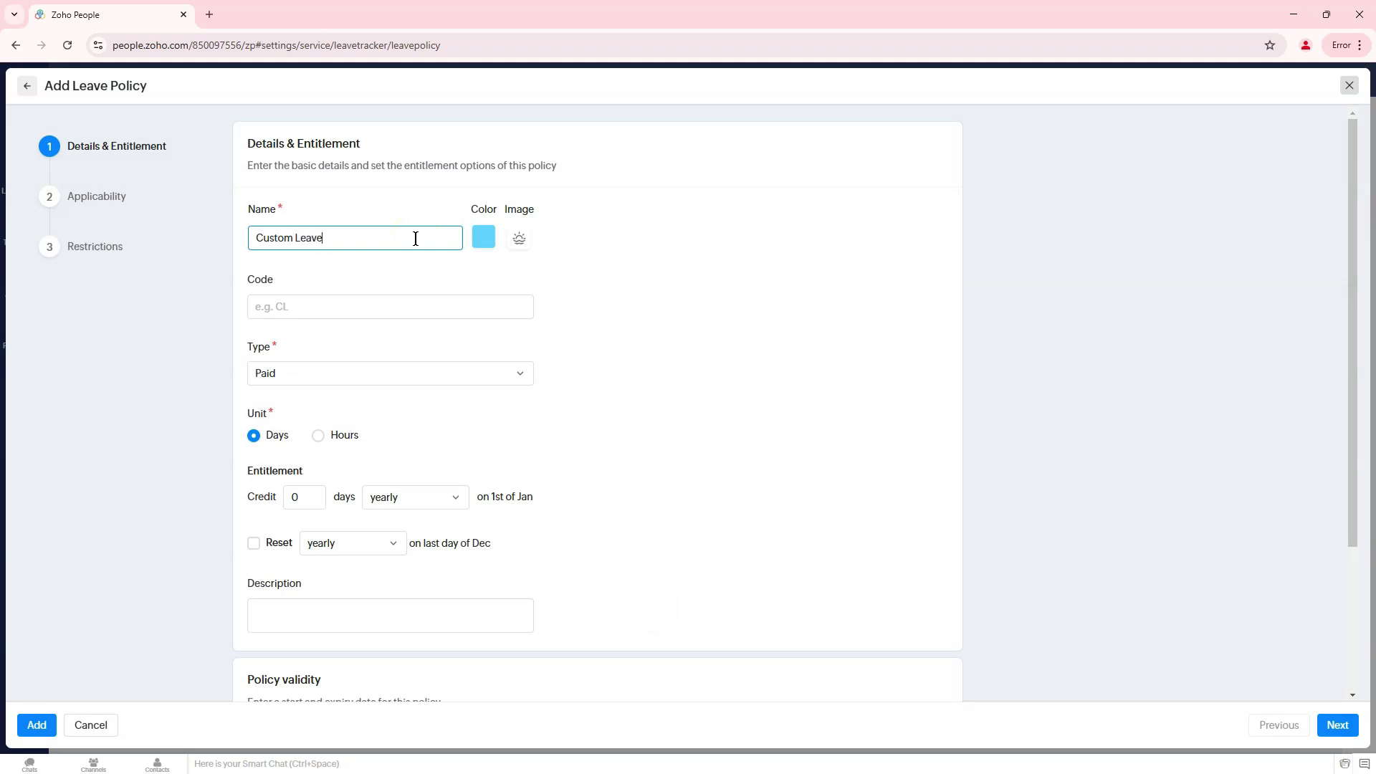
left_click(444, 310)
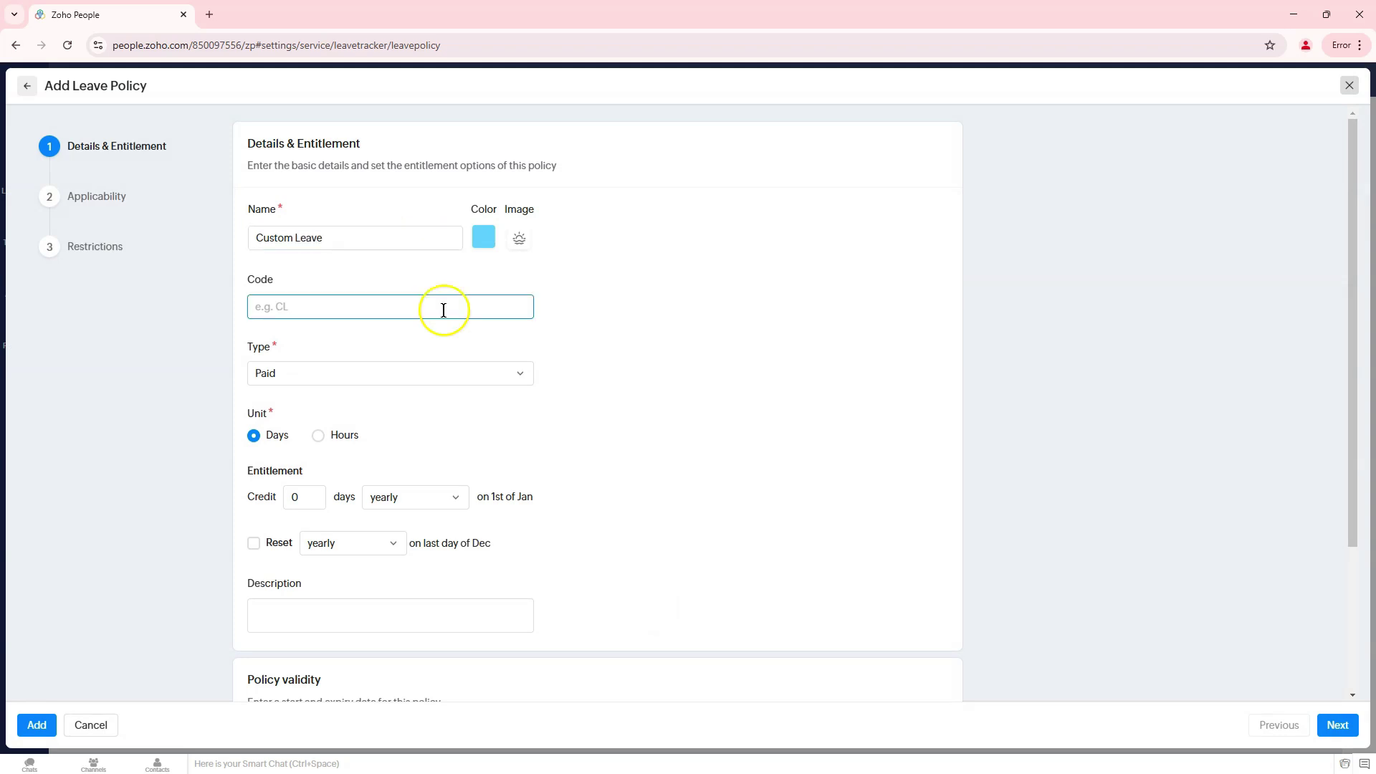
type("CL")
left_click(487, 374)
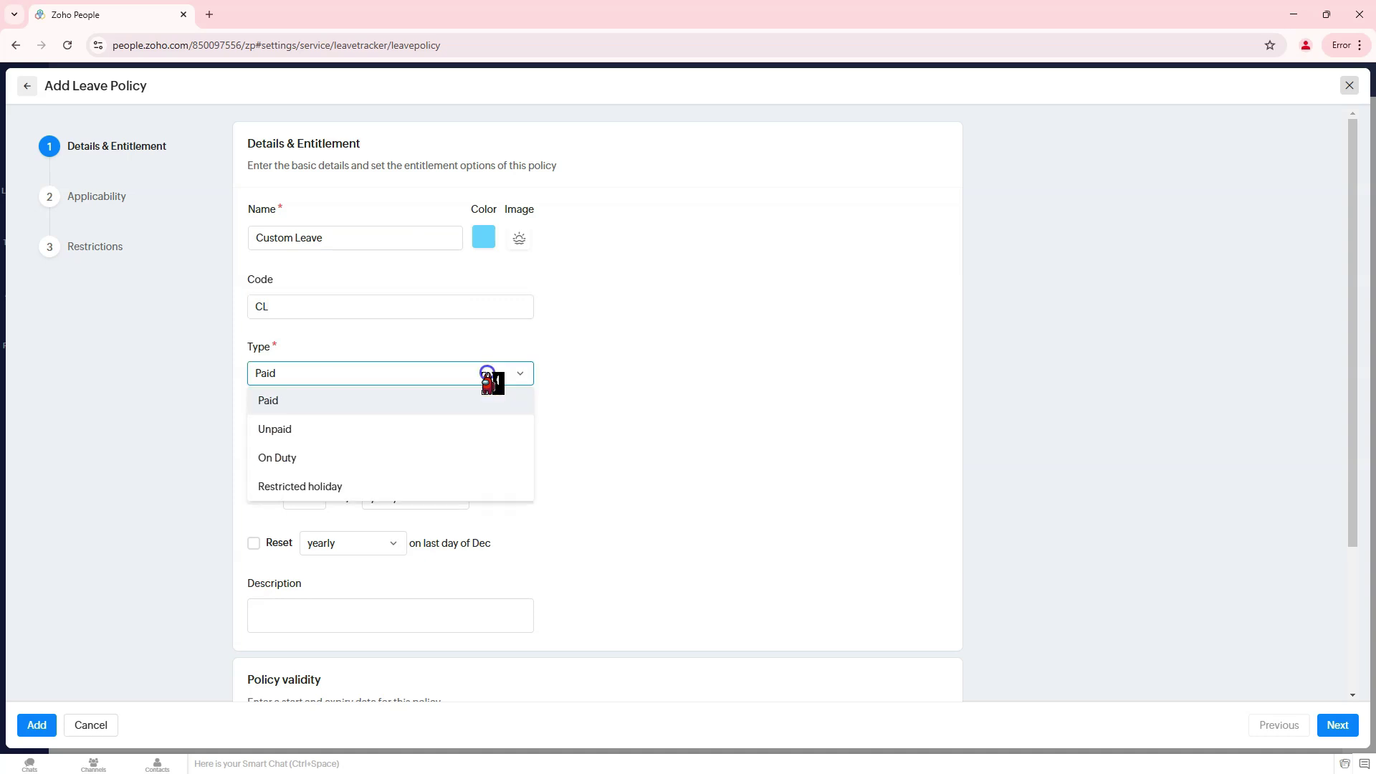
left_click_drag(352, 460, 353, 410)
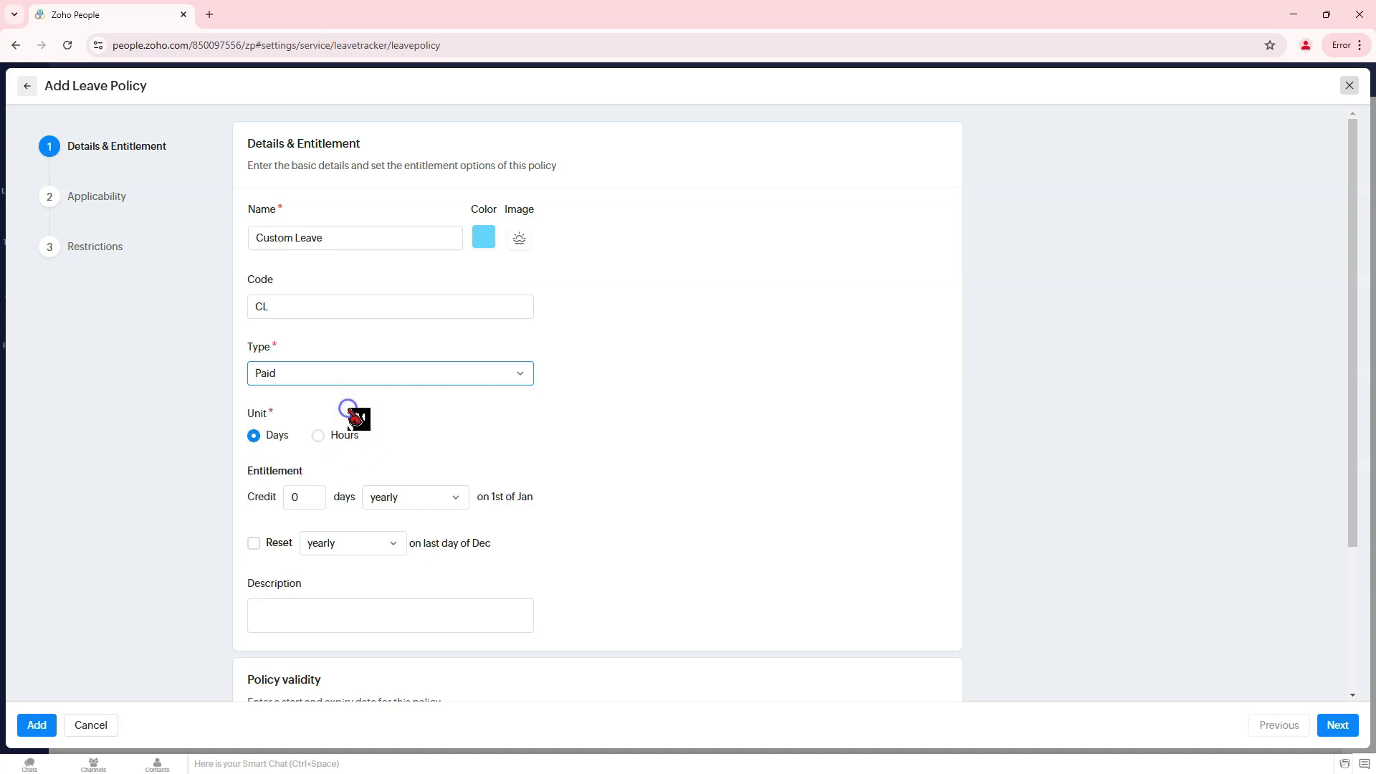
left_click(715, 423)
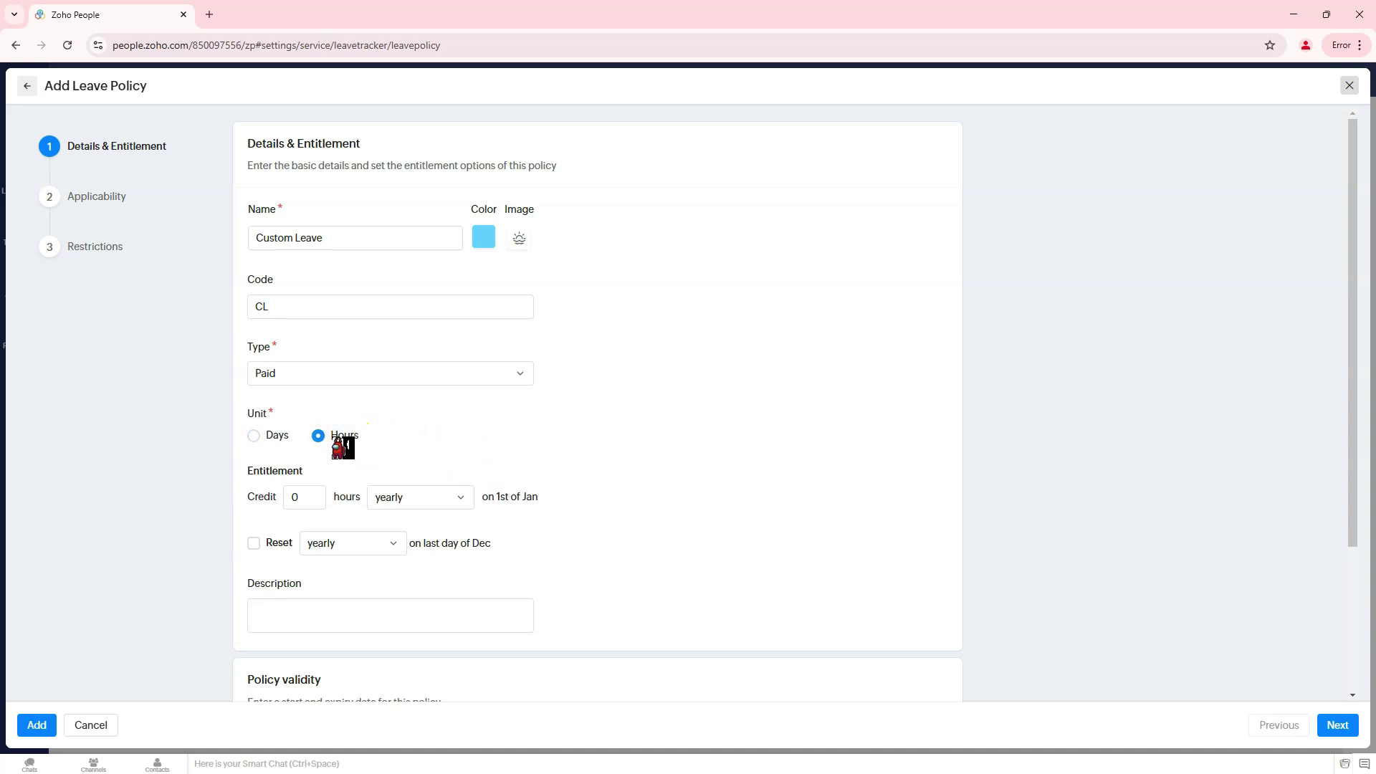
left_click(269, 437)
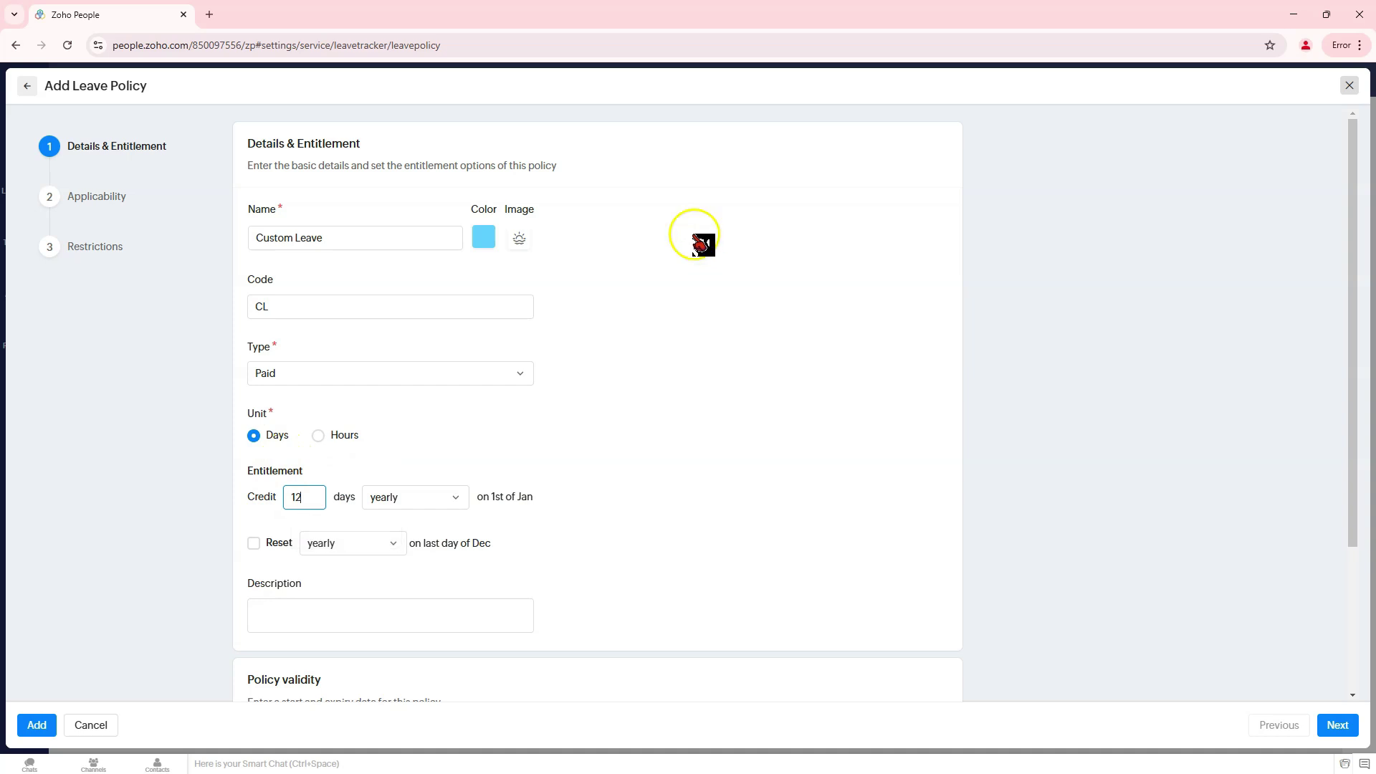
left_click(700, 396)
- Enable yearly reset, with carry forward and encashment of unused leave each capped at 5
scroll(700, 396, "down", 3)
left_click(254, 346)
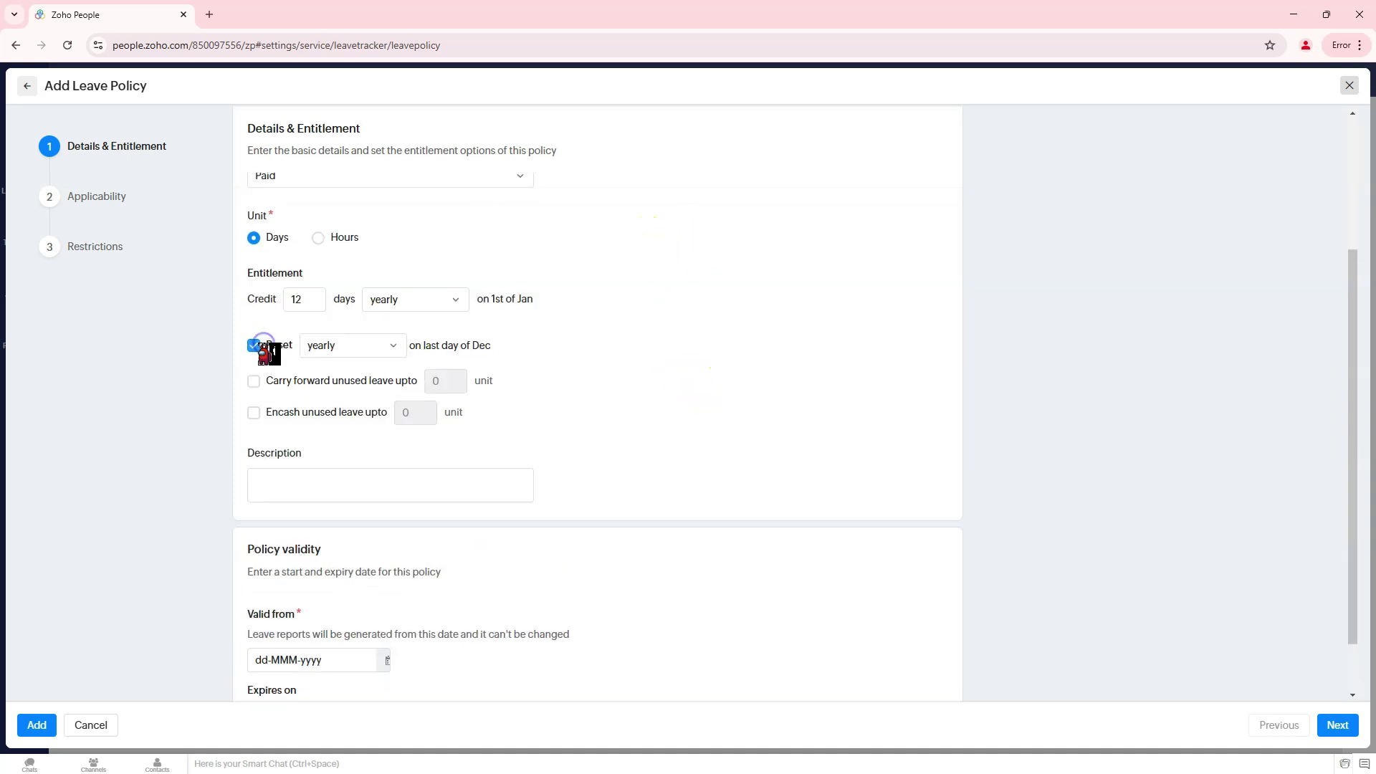
left_click(340, 353)
left_click(339, 347)
left_click(258, 412)
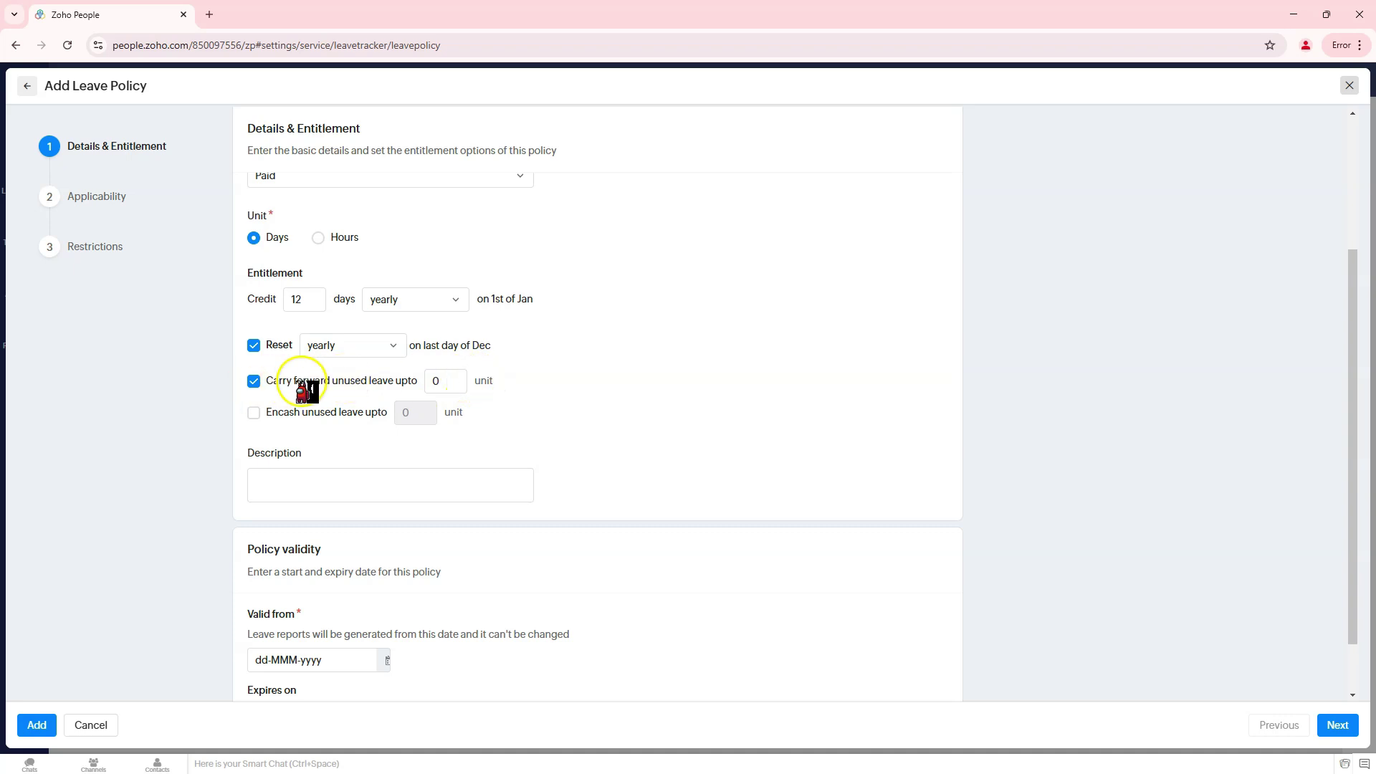
left_click(458, 379)
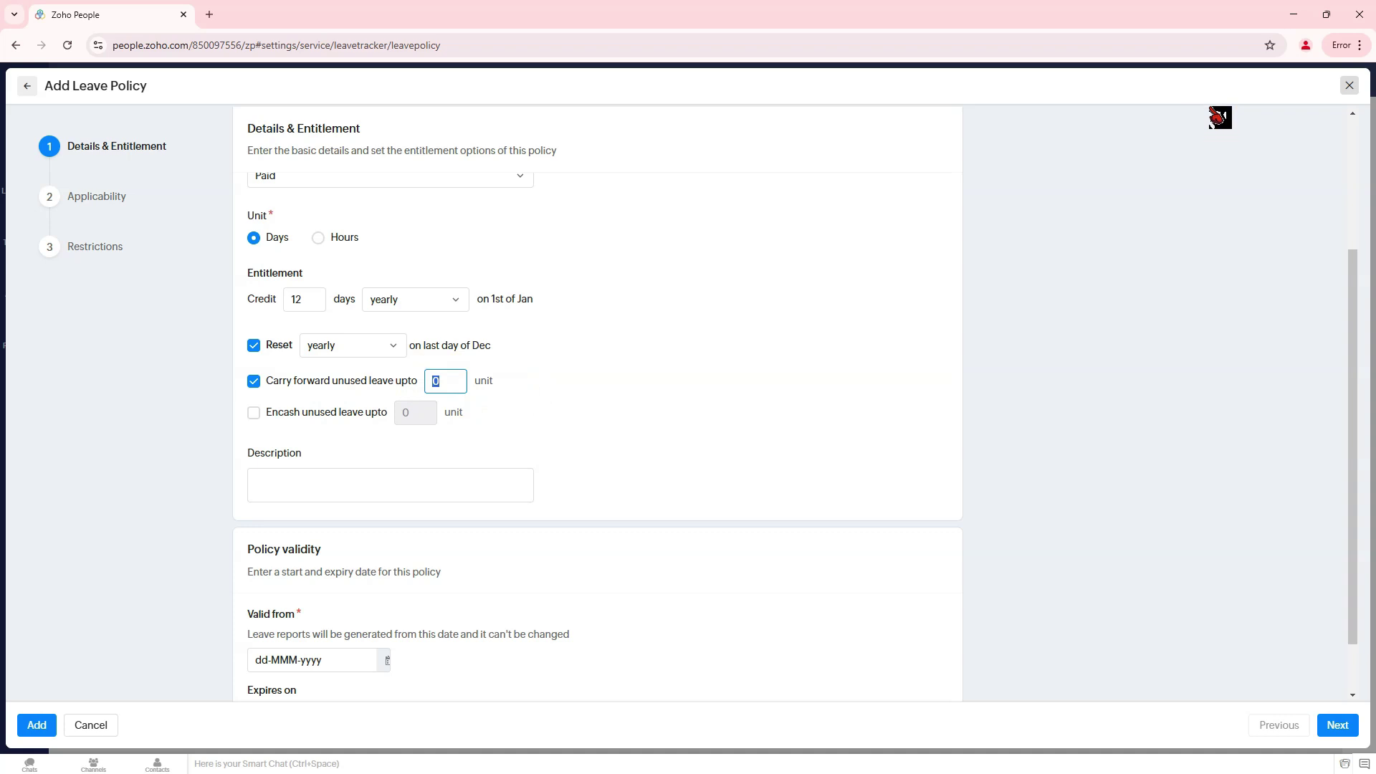
type("5")
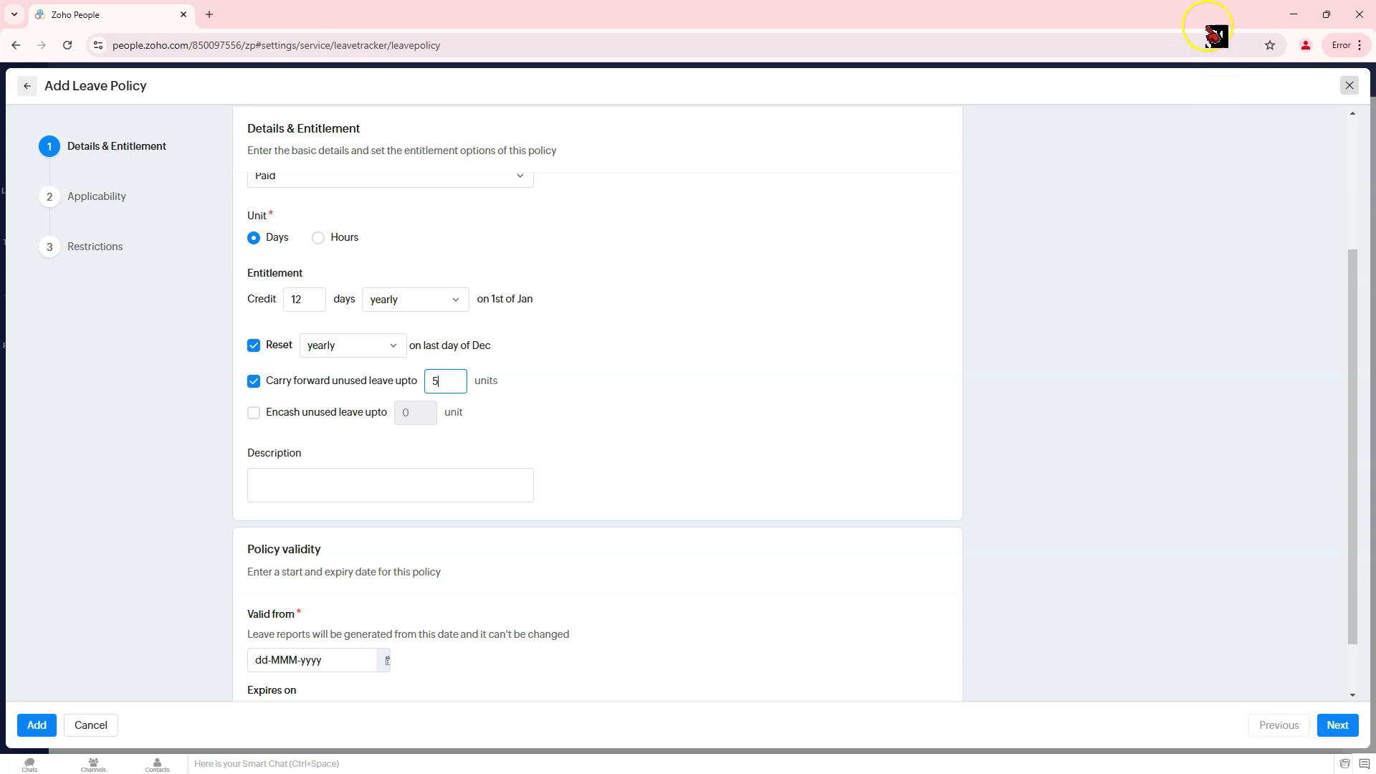
left_click(660, 459)
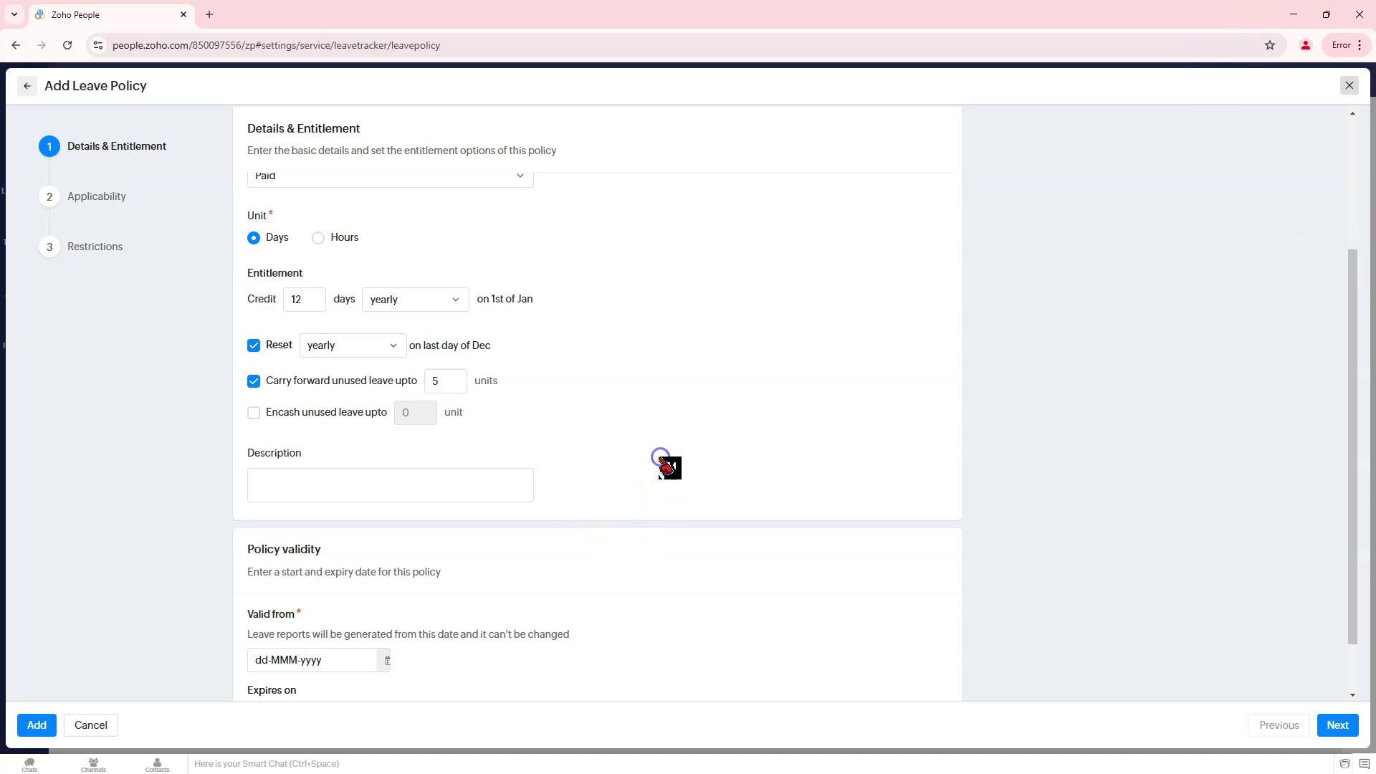
left_click(686, 419)
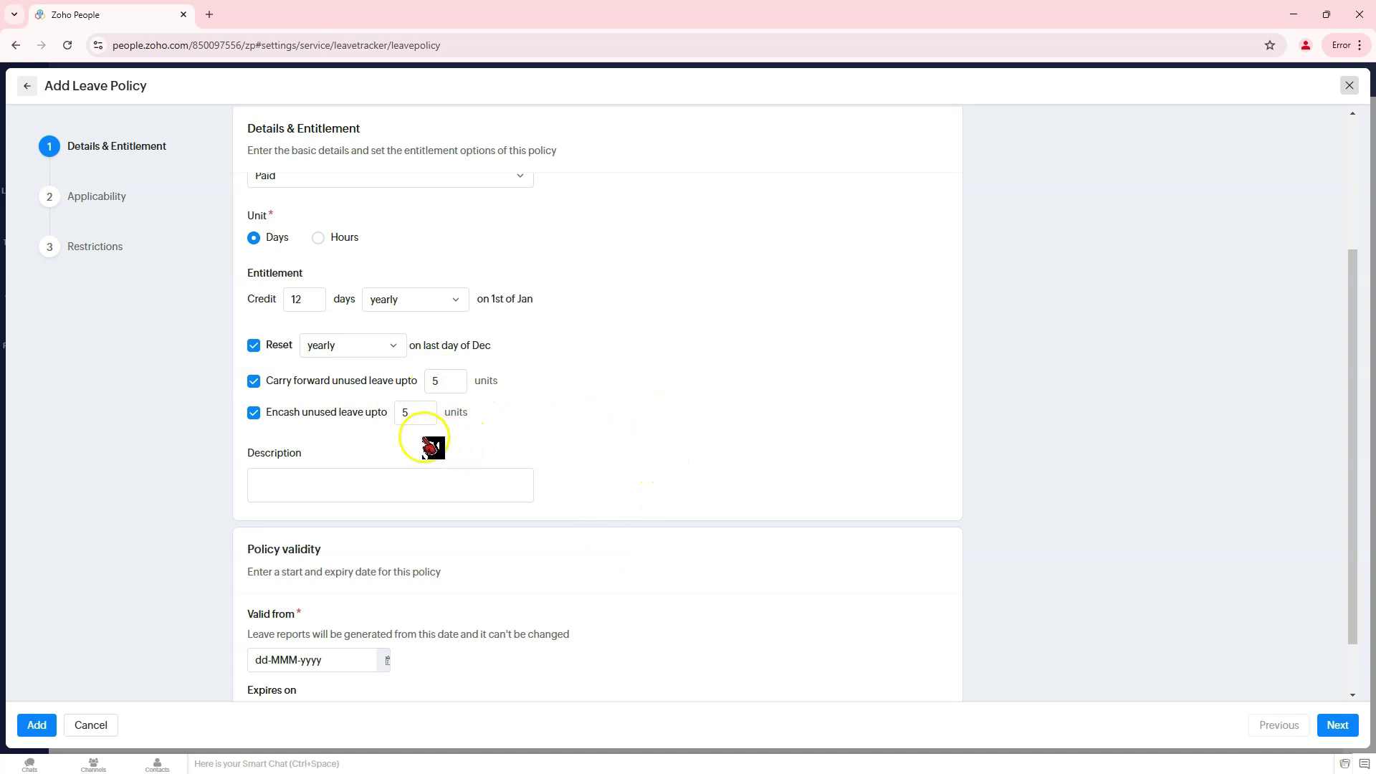
scroll(425, 466, "down", 1)
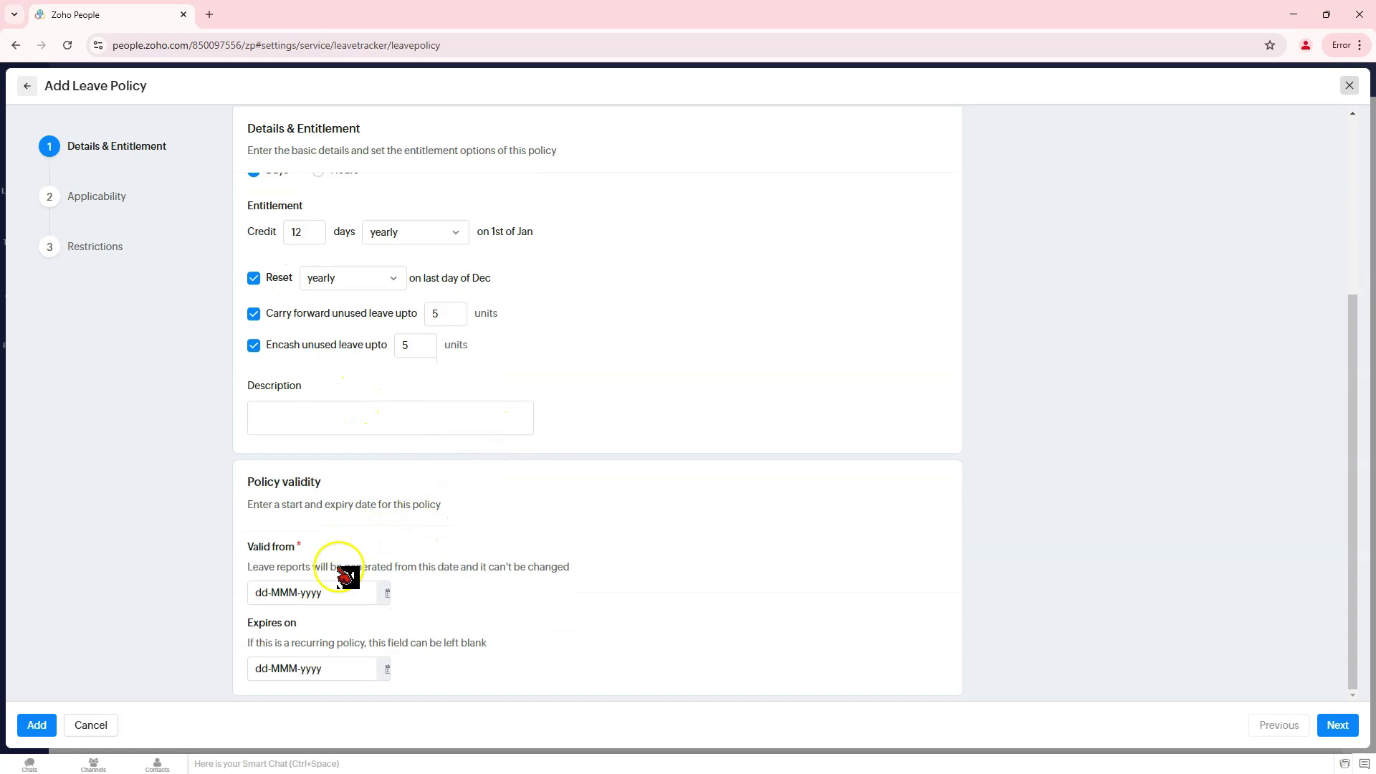
- Set the policy's Valid from date to 01-Jan-2025, leaving no expiry date
left_click(374, 598)
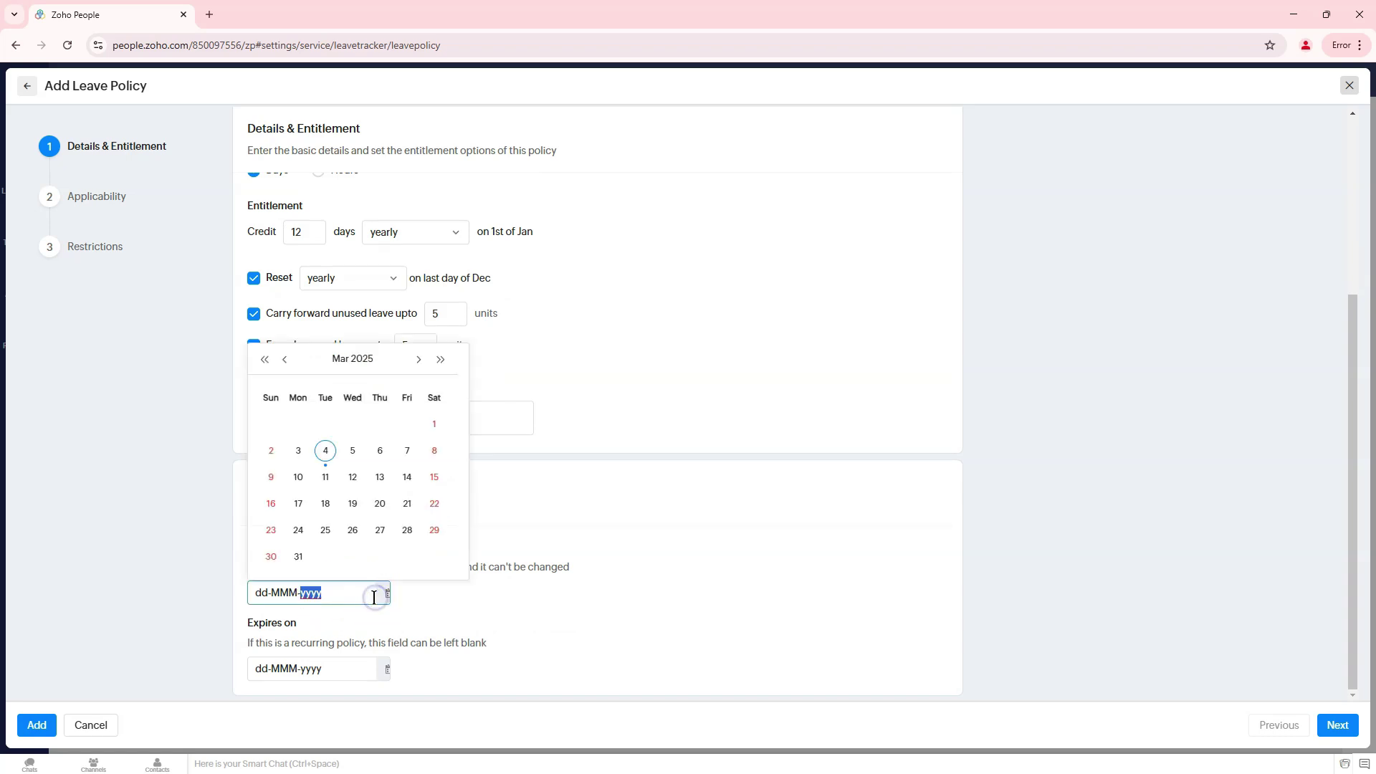
left_click(288, 362)
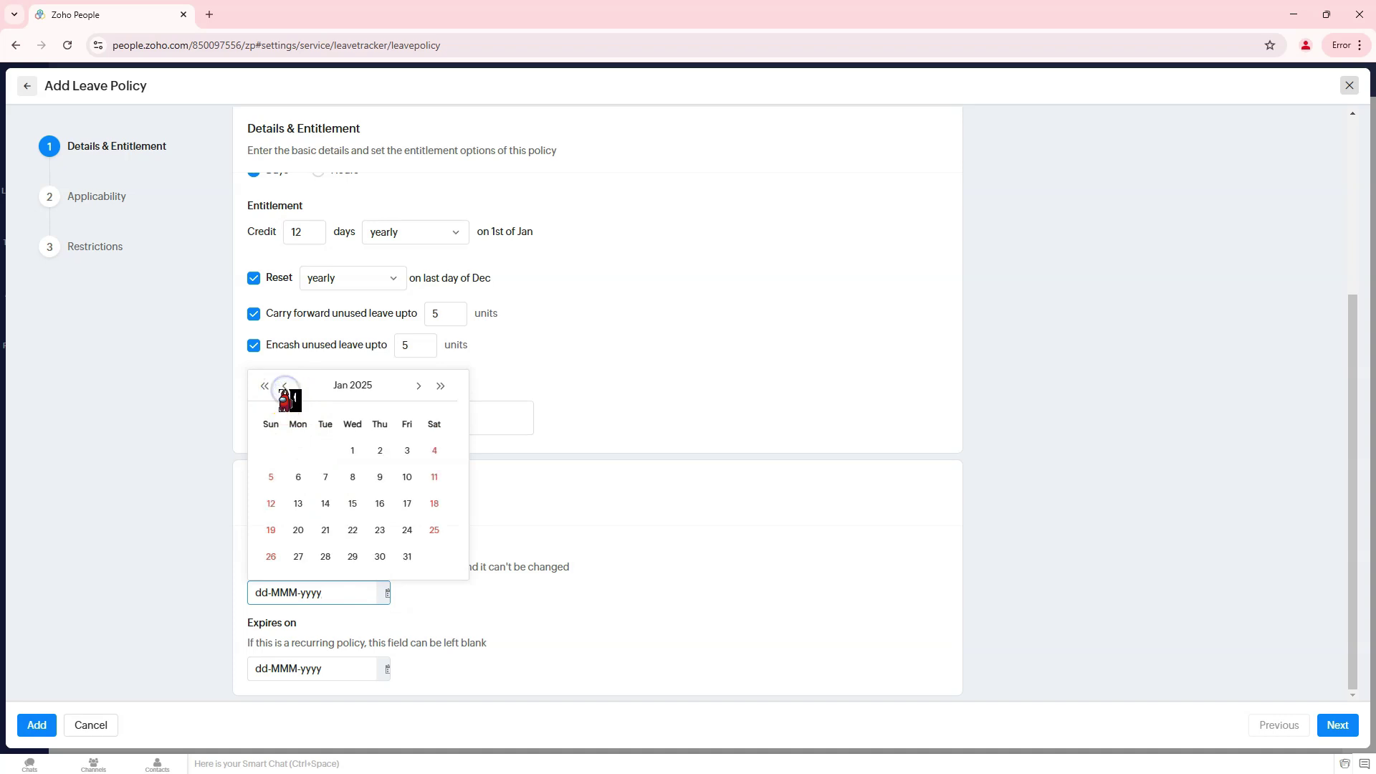
left_click(352, 450)
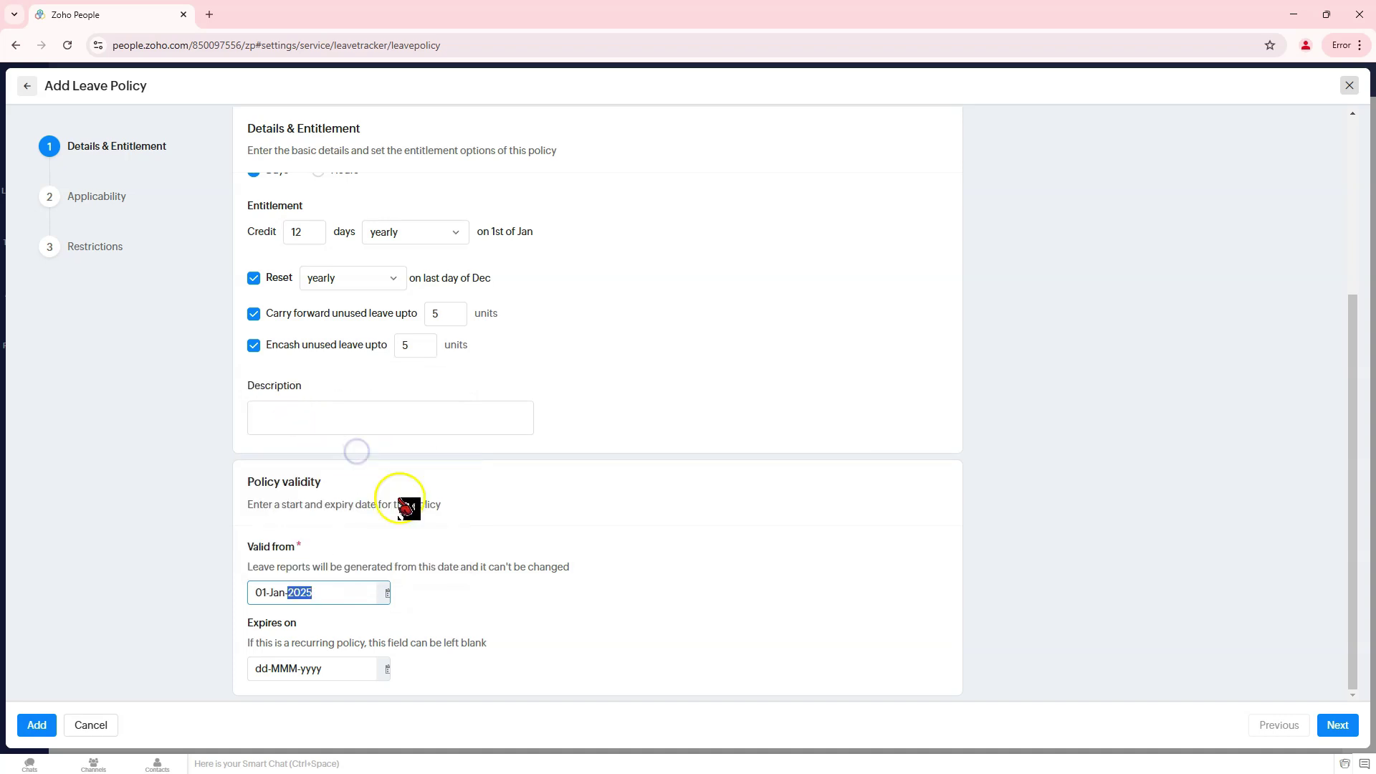
left_click(800, 477)
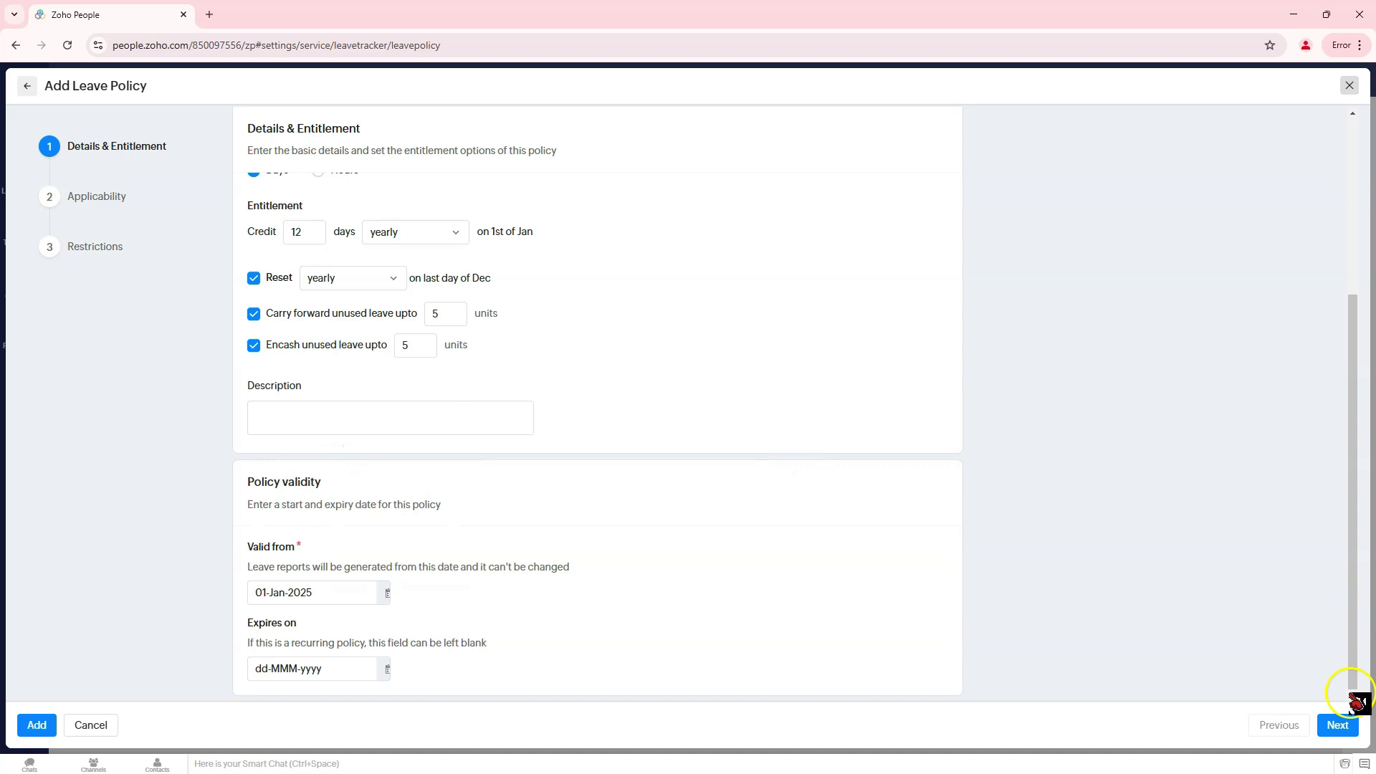
- Keep applicability at All Employees, discarding a trial Genders criterion, and reach Restrictions
left_click(1337, 725)
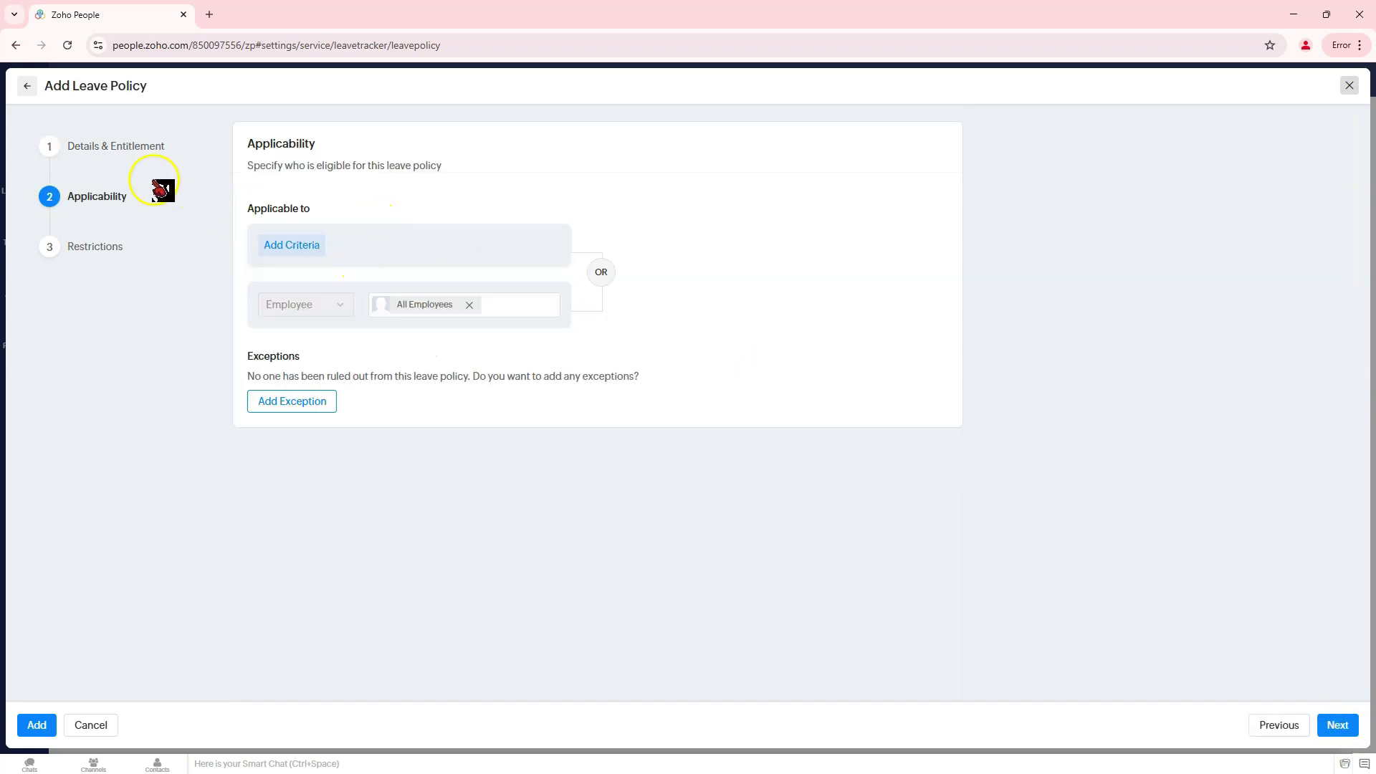
left_click(315, 246)
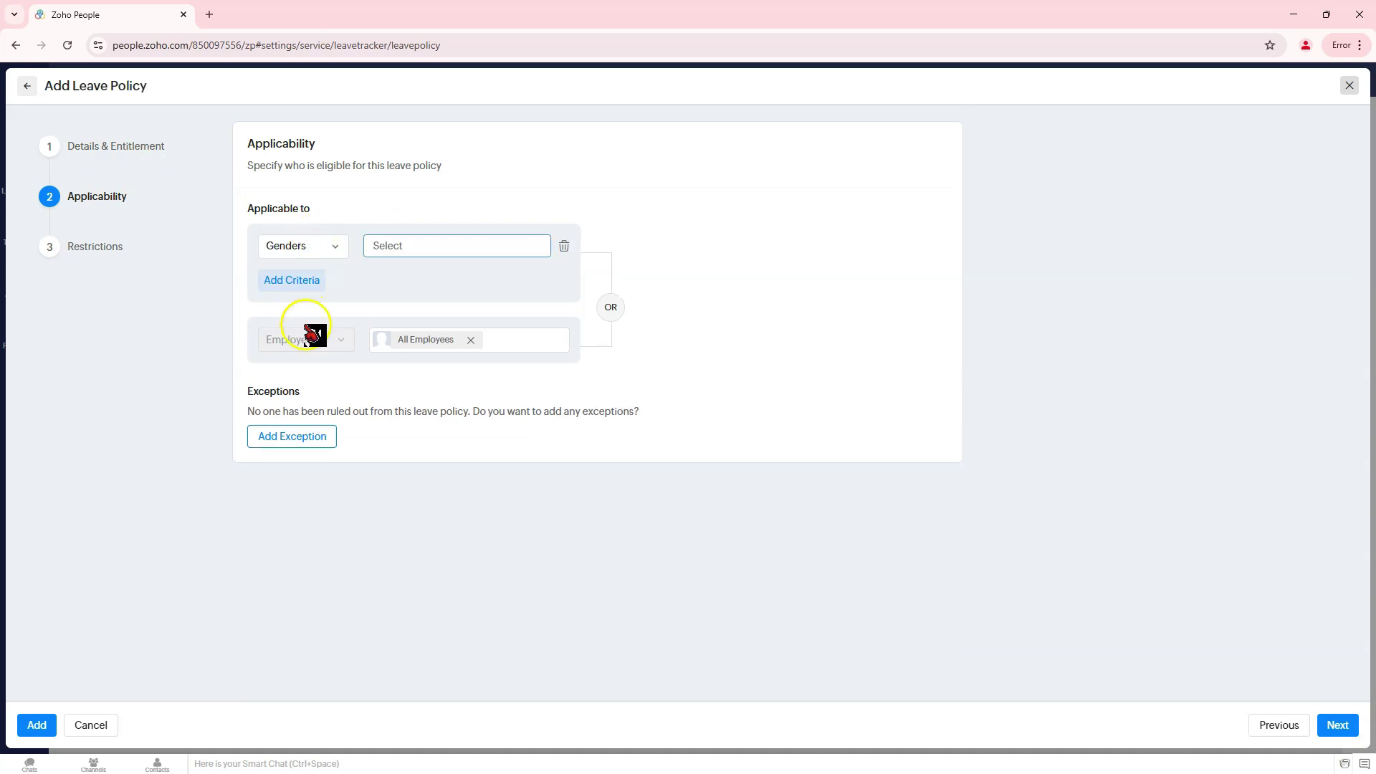
left_click(313, 249)
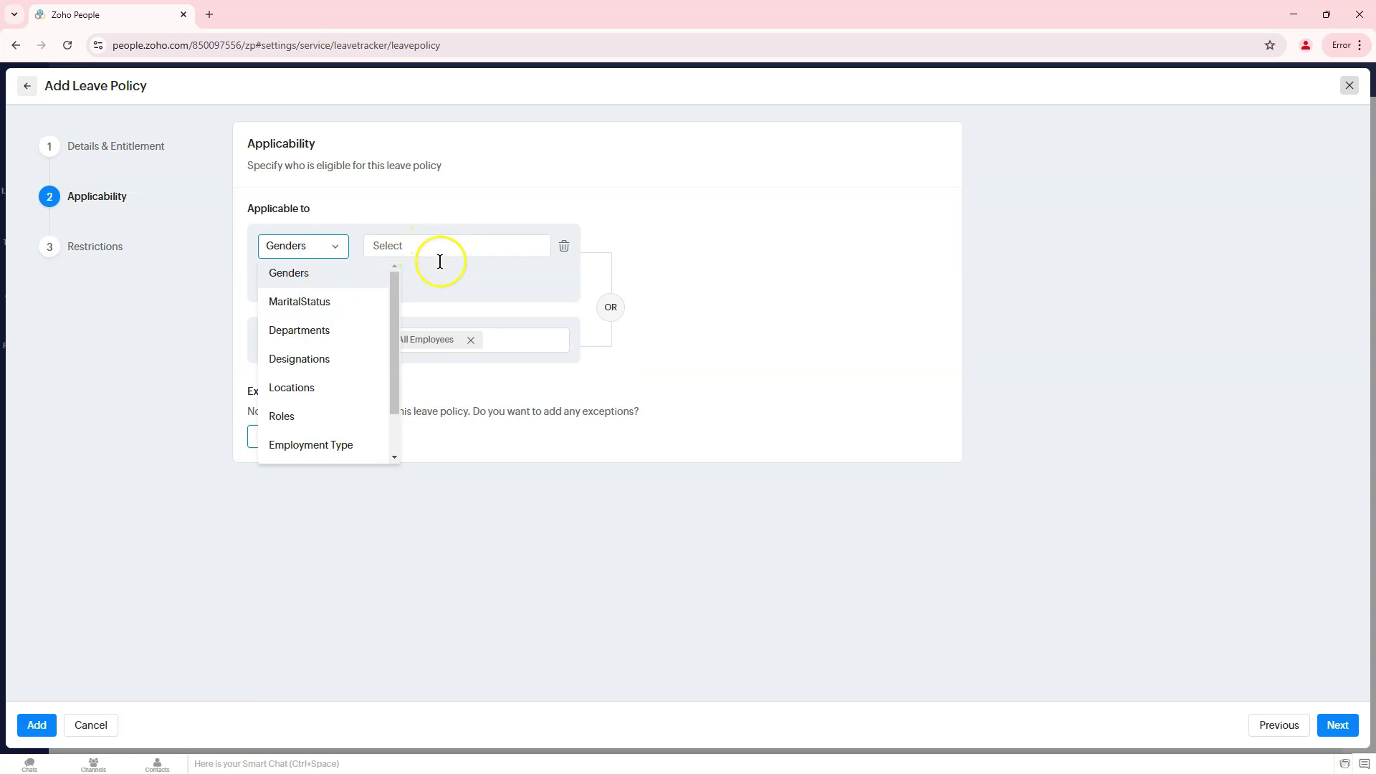
scroll(367, 327, "down", 1)
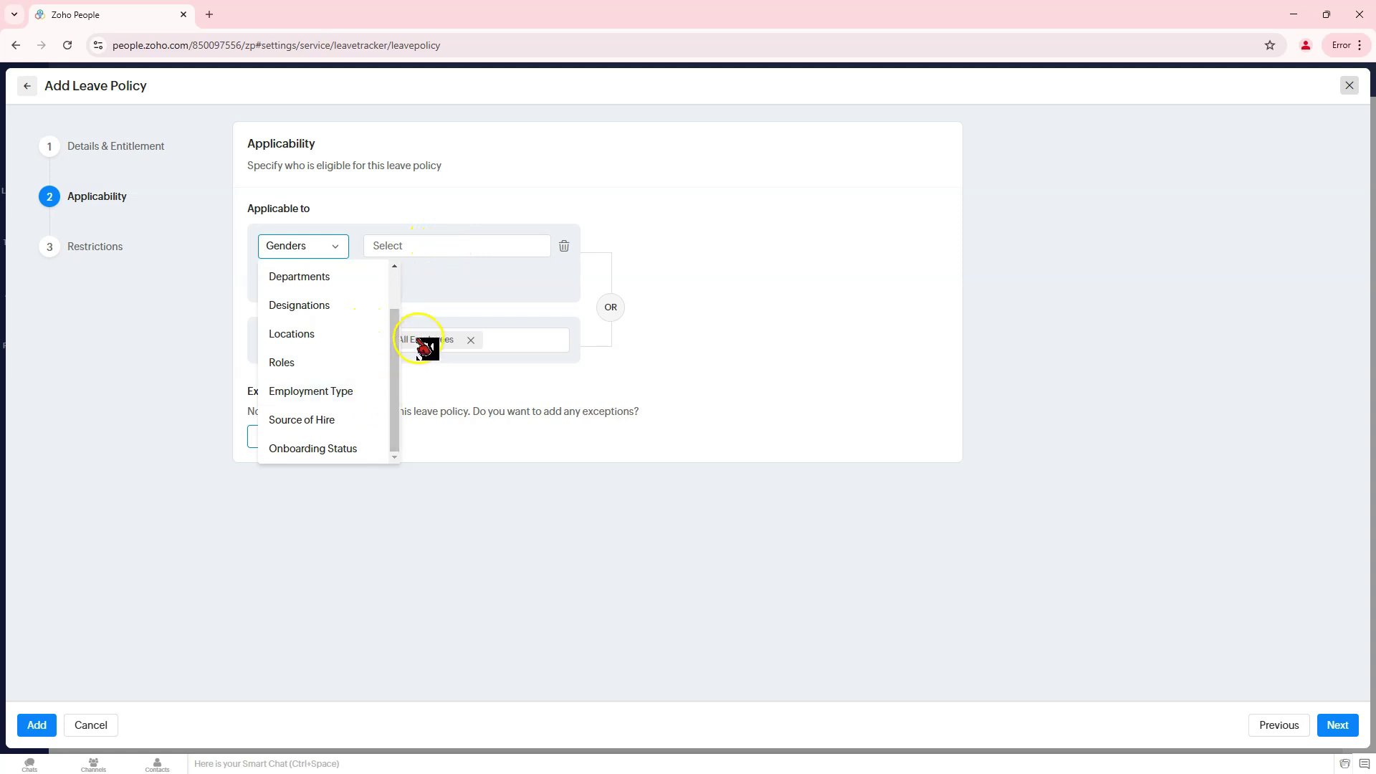
left_click(476, 288)
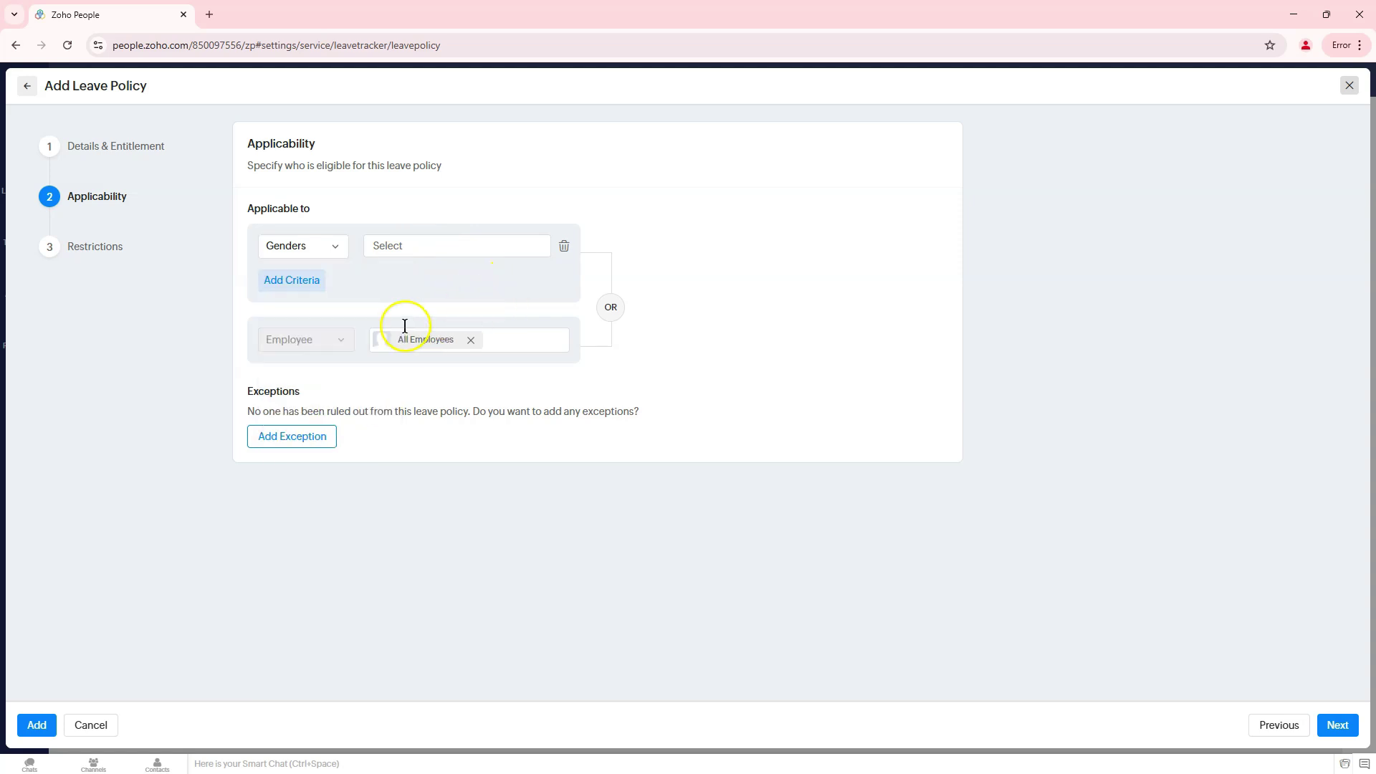
left_click(563, 246)
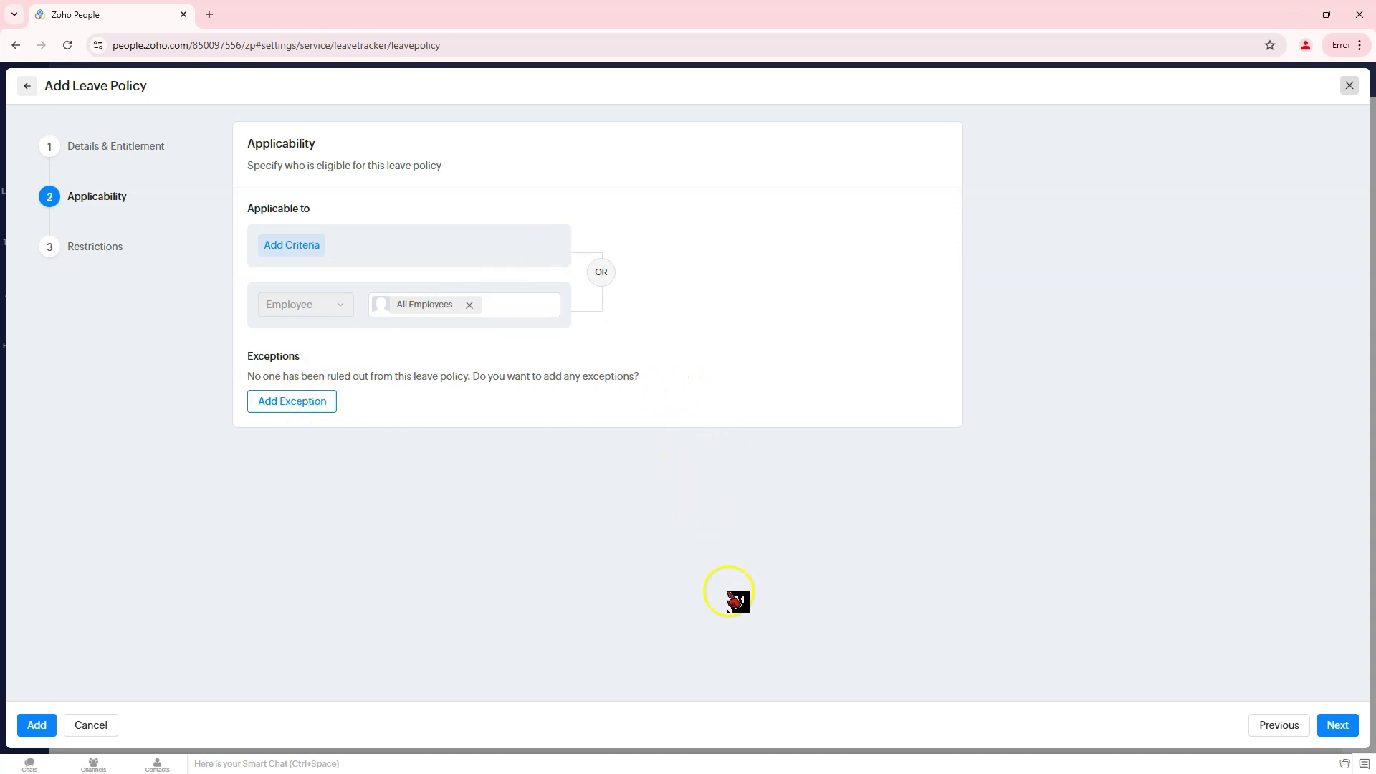
left_click(1335, 726)
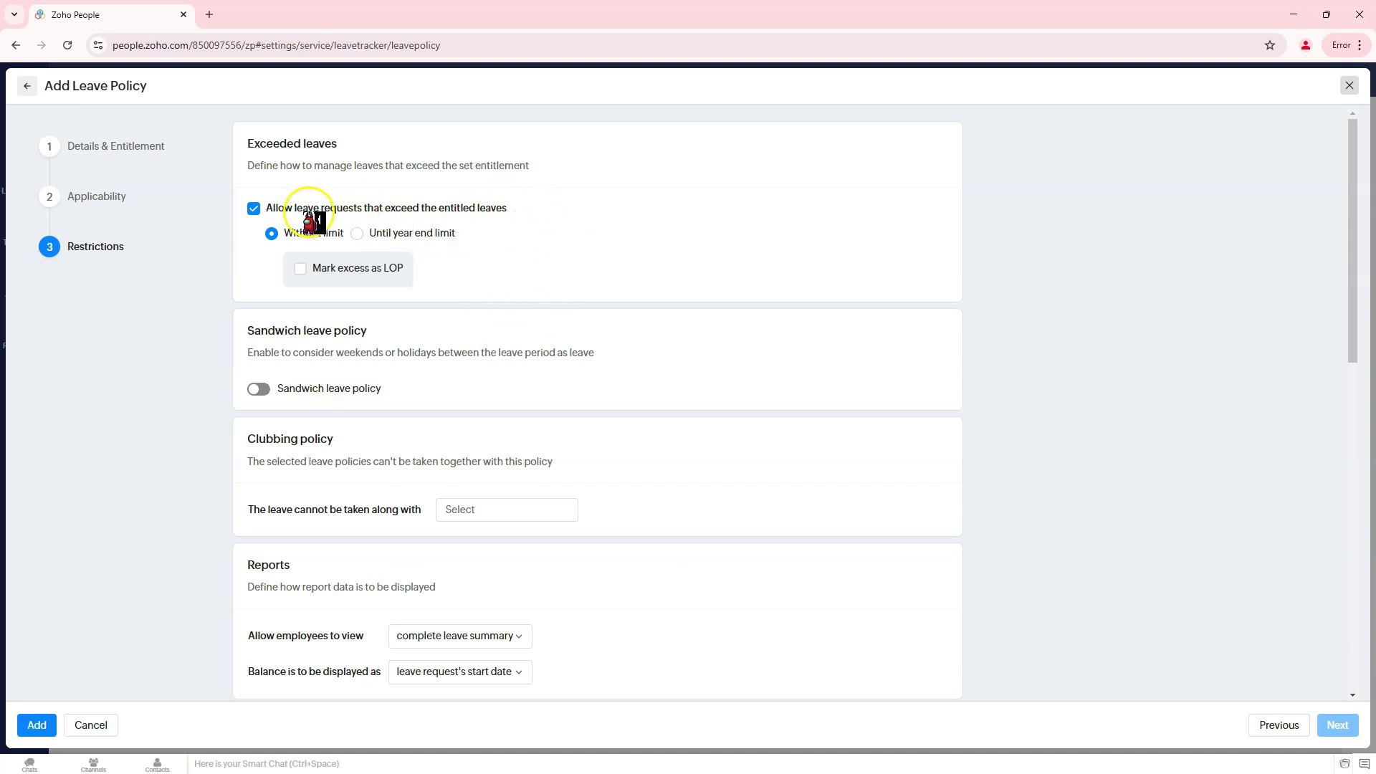
- Review the Exceeded leaves, Sandwich, Clubbing, Reports and File upload restriction sections
left_click_drag(246, 144, 354, 141)
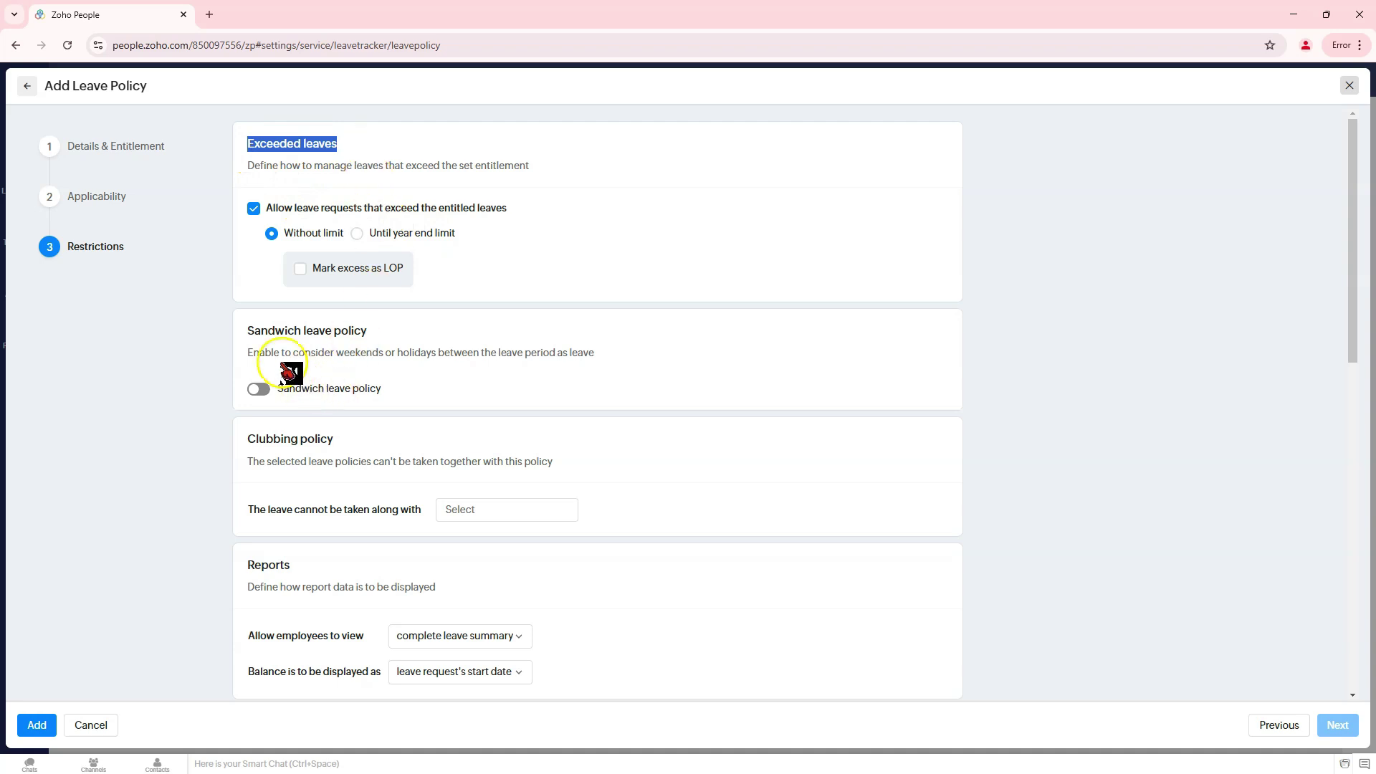
left_click_drag(247, 332, 348, 328)
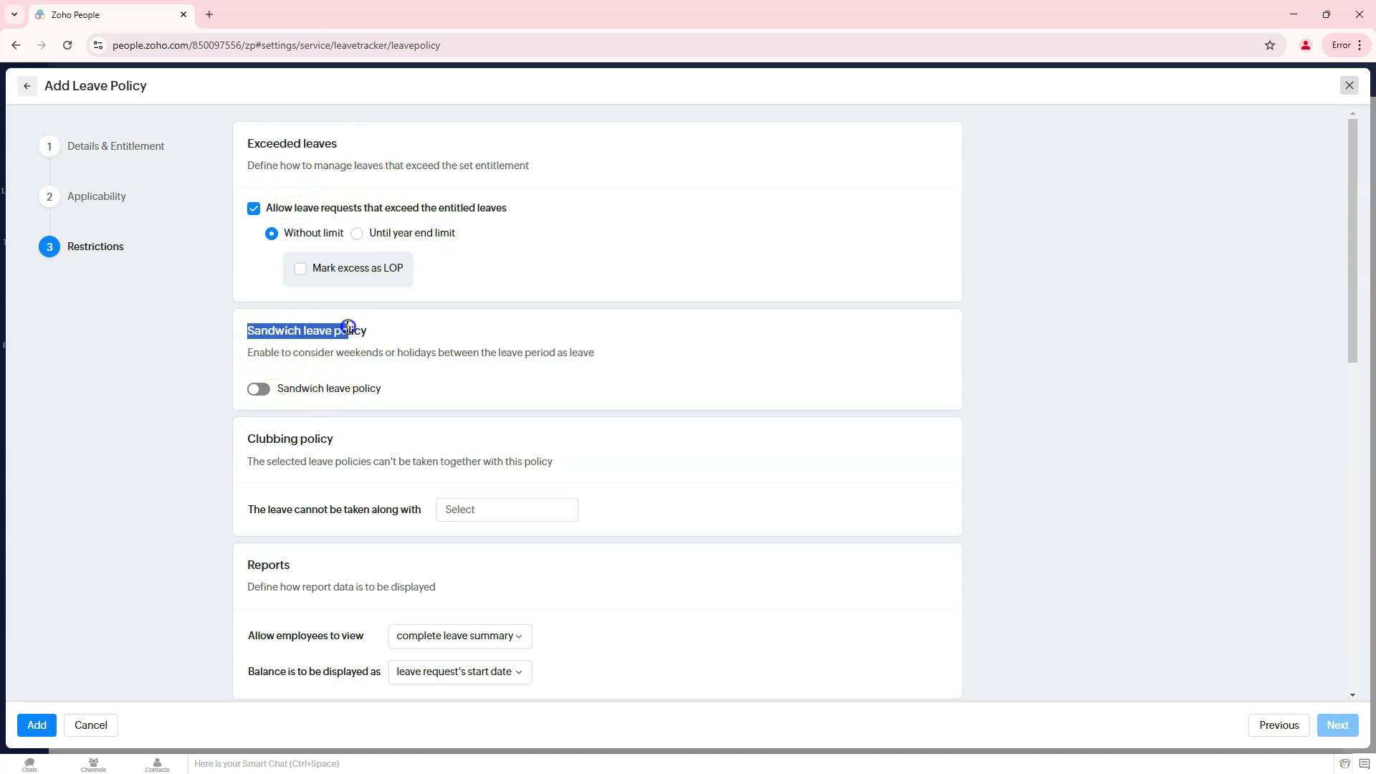
scroll(441, 380, "down", 1)
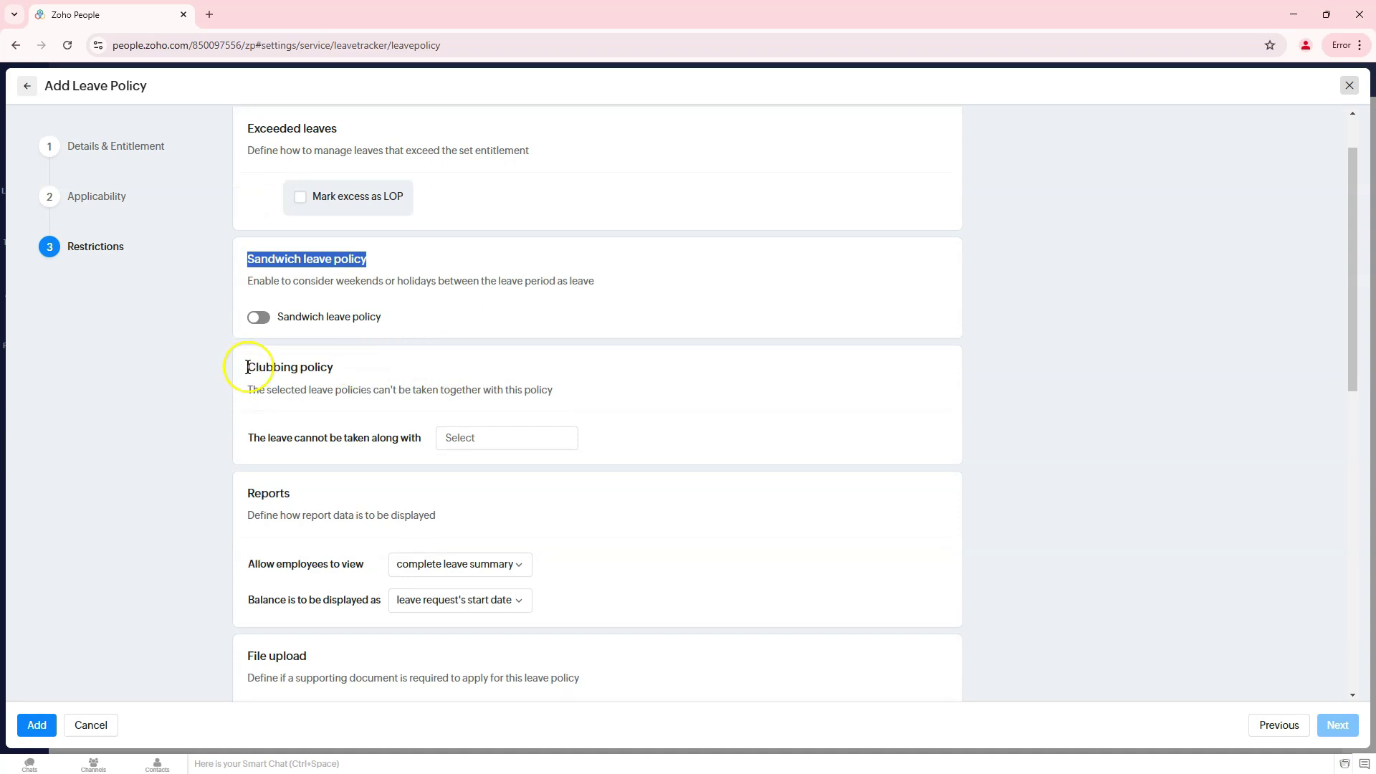
left_click_drag(247, 367, 349, 368)
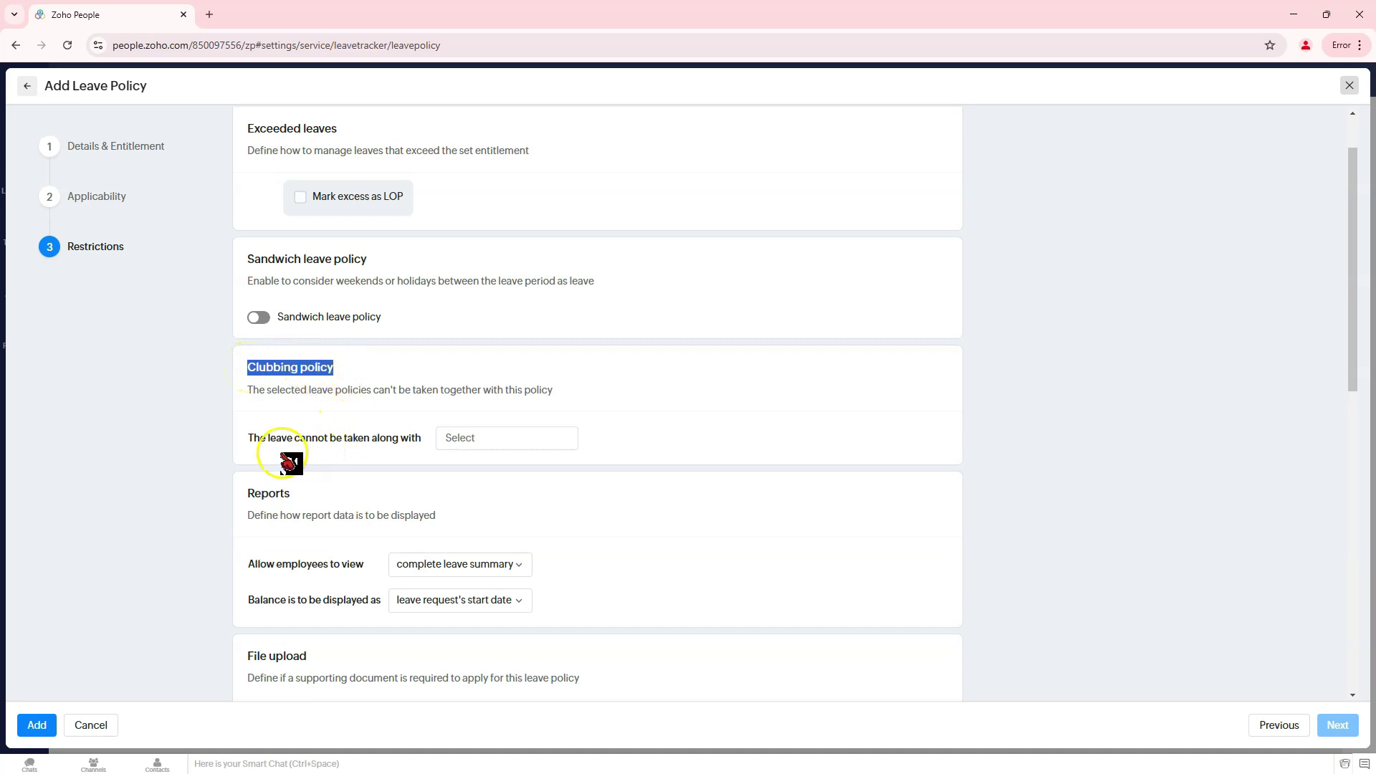
scroll(330, 466, "down", 2)
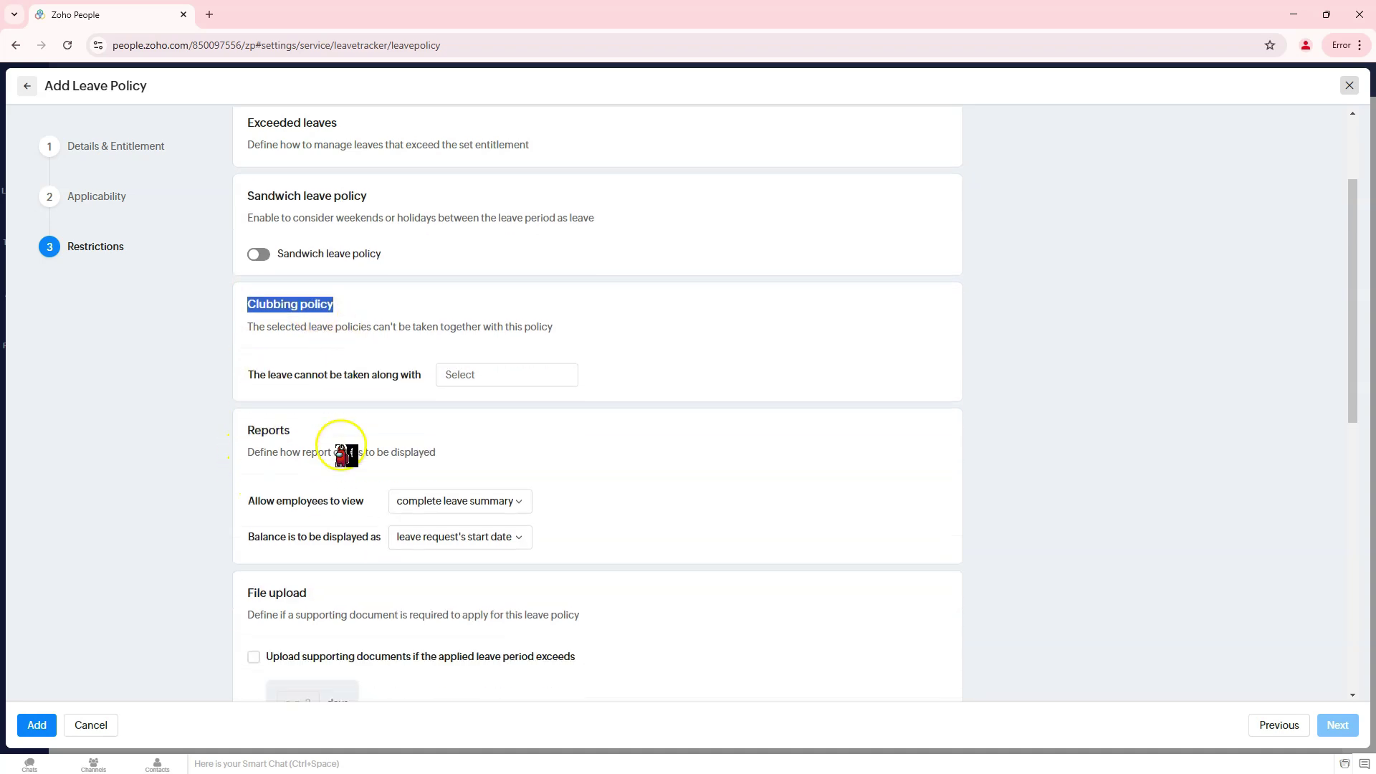
left_click_drag(246, 350, 290, 356)
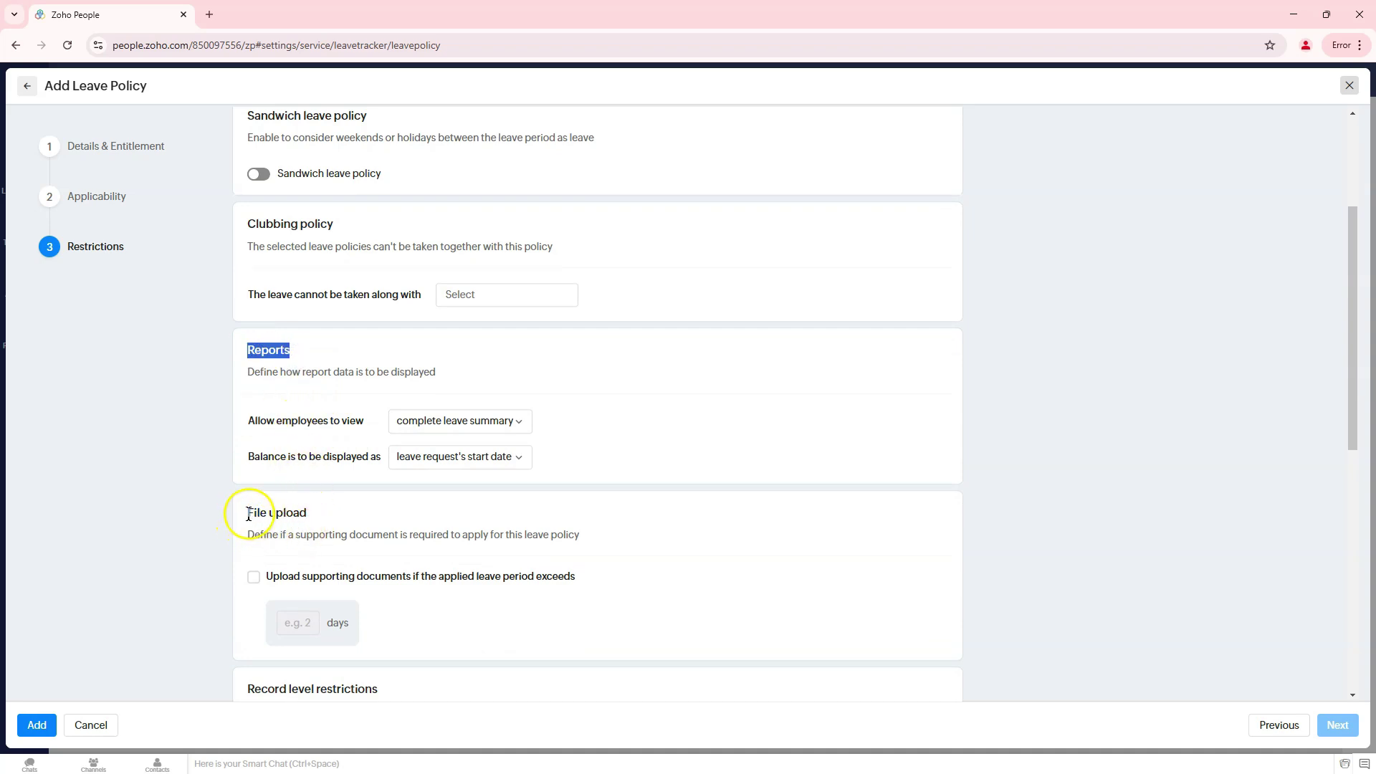
left_click_drag(247, 514, 380, 527)
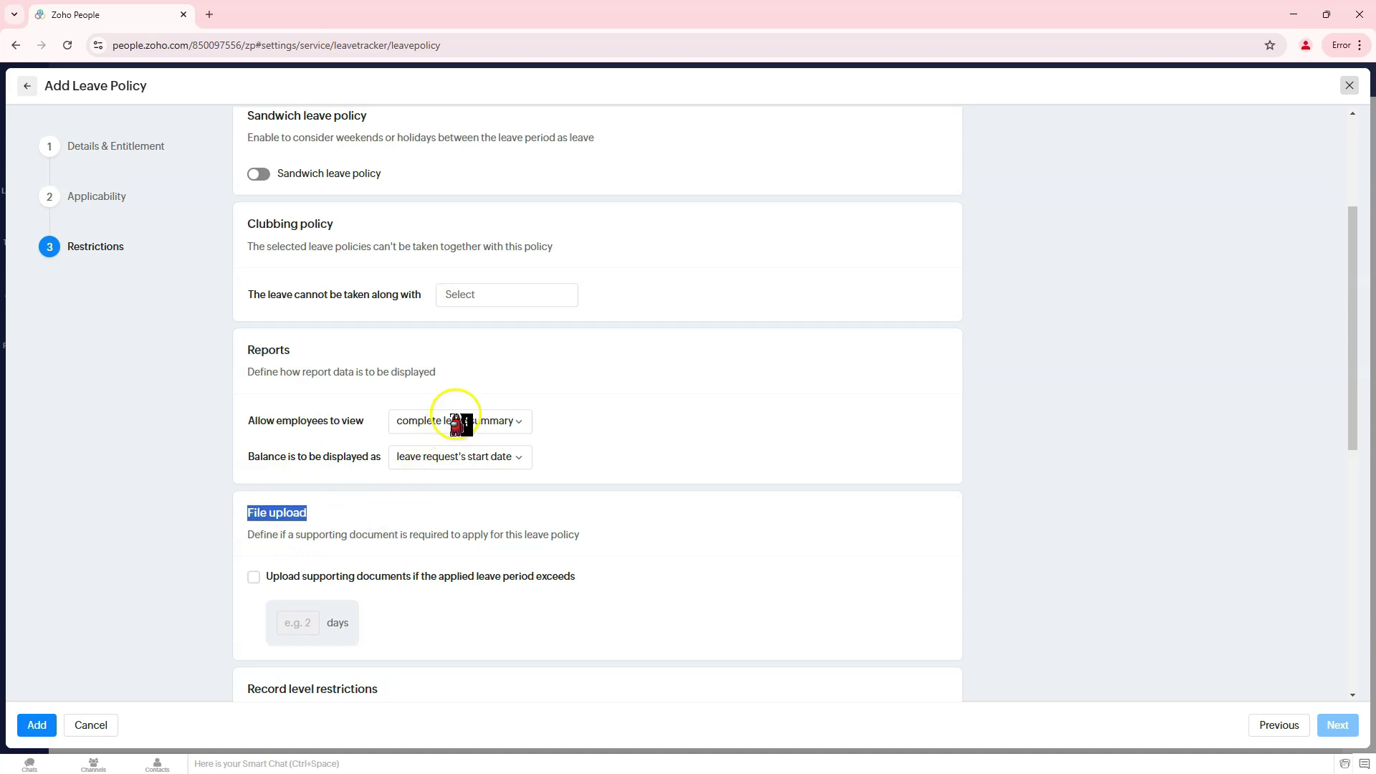
- Under Record level restrictions, allow Half day leave alongside Full day
scroll(398, 535, "down", 3)
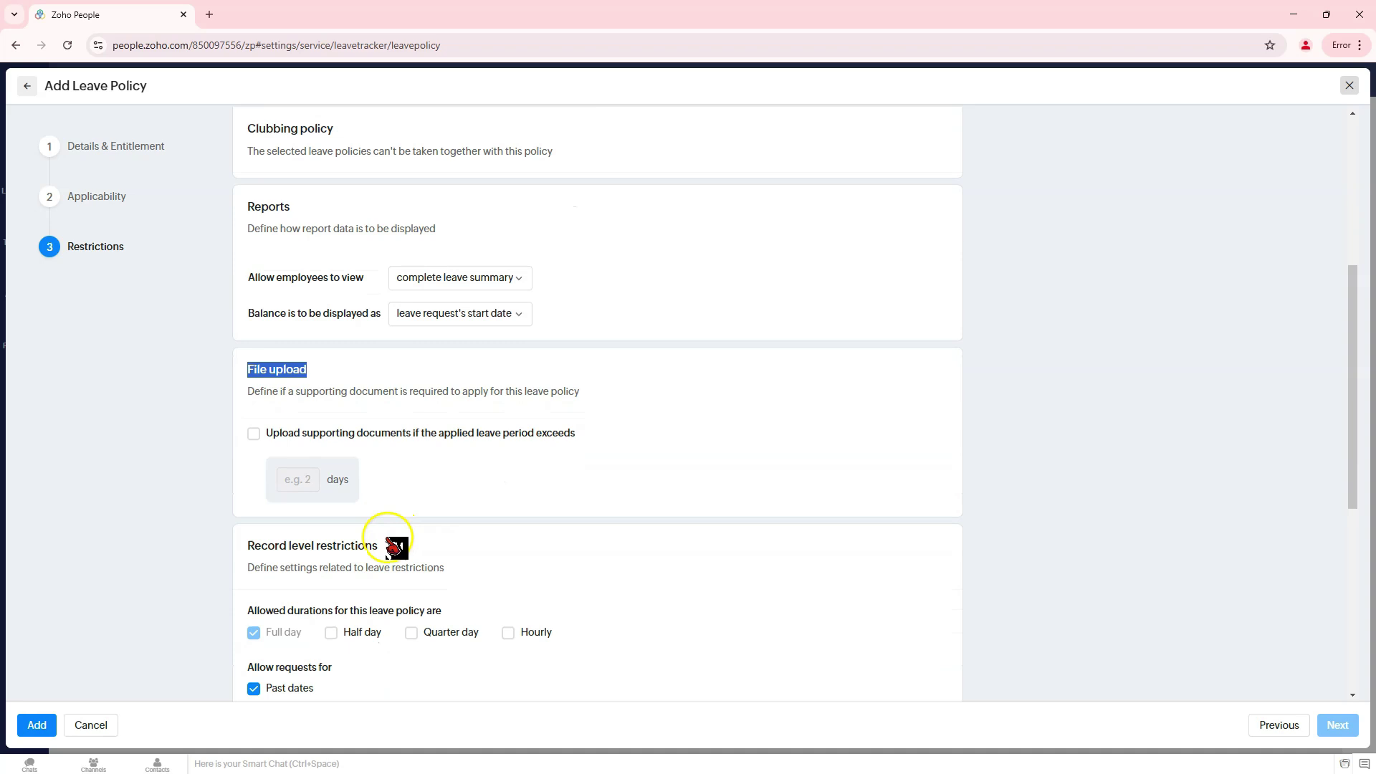
scroll(377, 553, "down", 1)
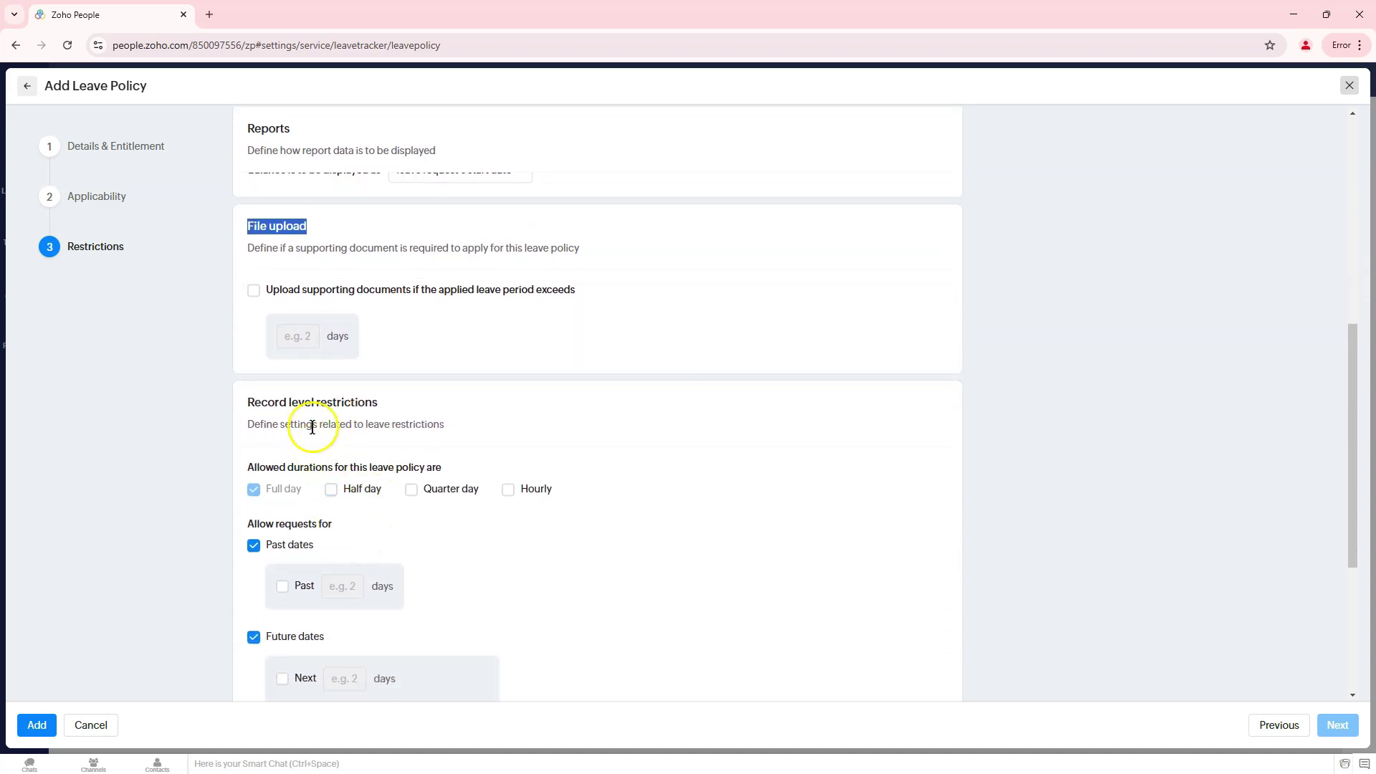
left_click_drag(251, 403, 345, 403)
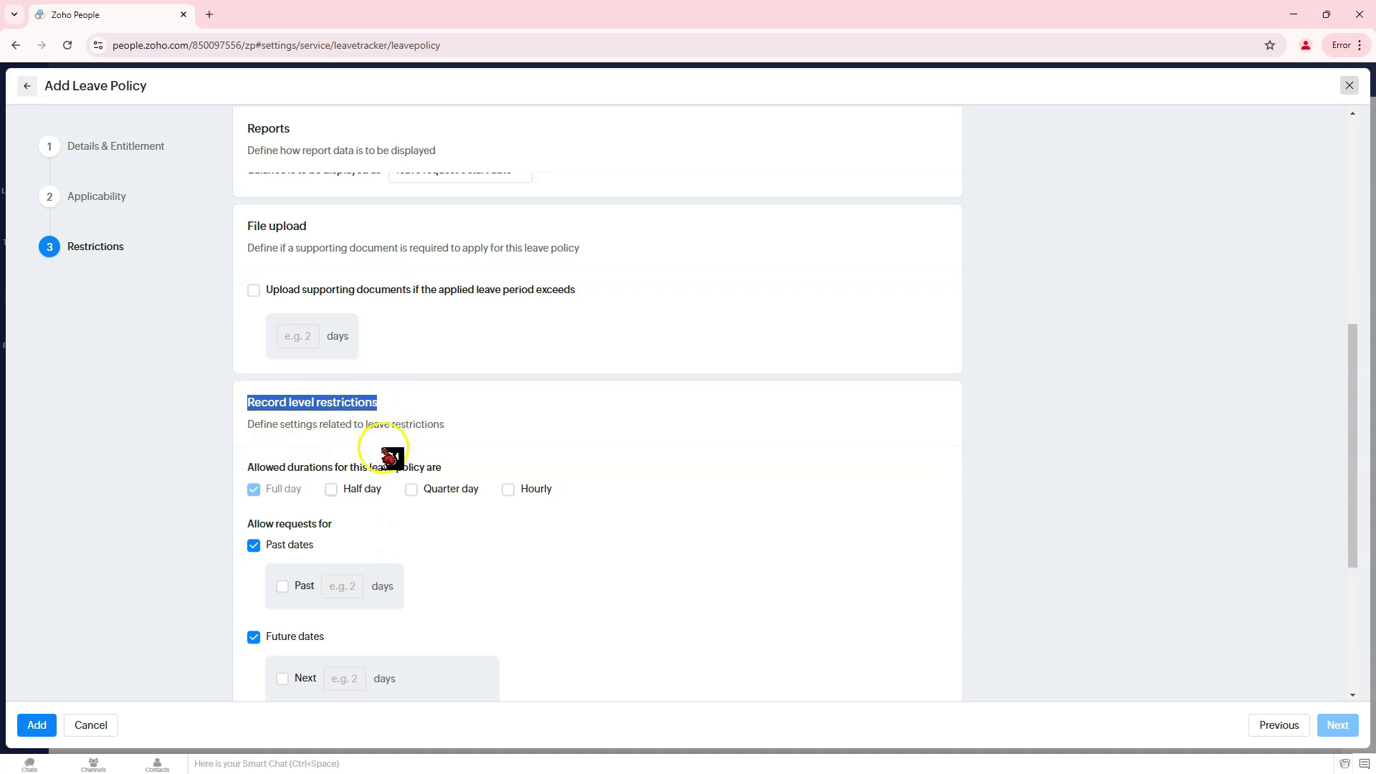
left_click(358, 492)
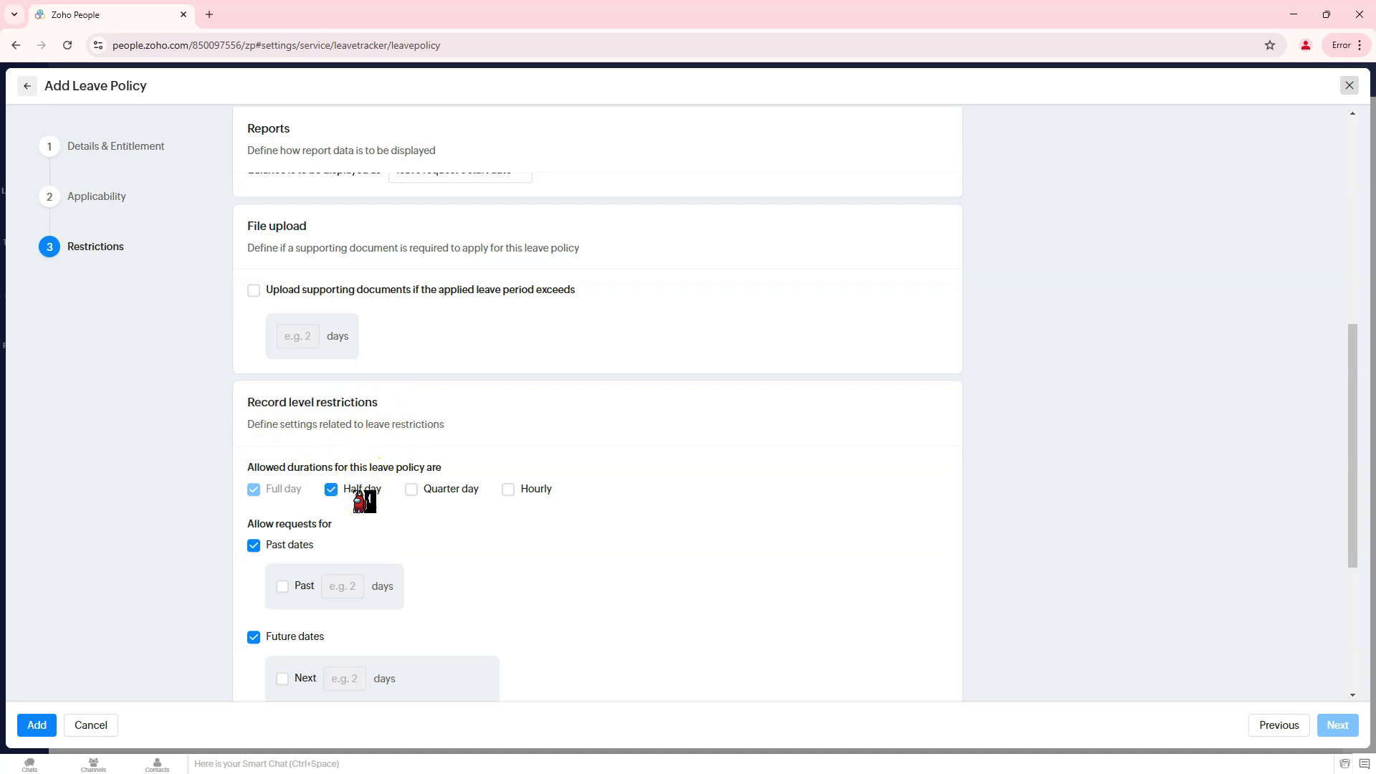
scroll(430, 466, "down", 4)
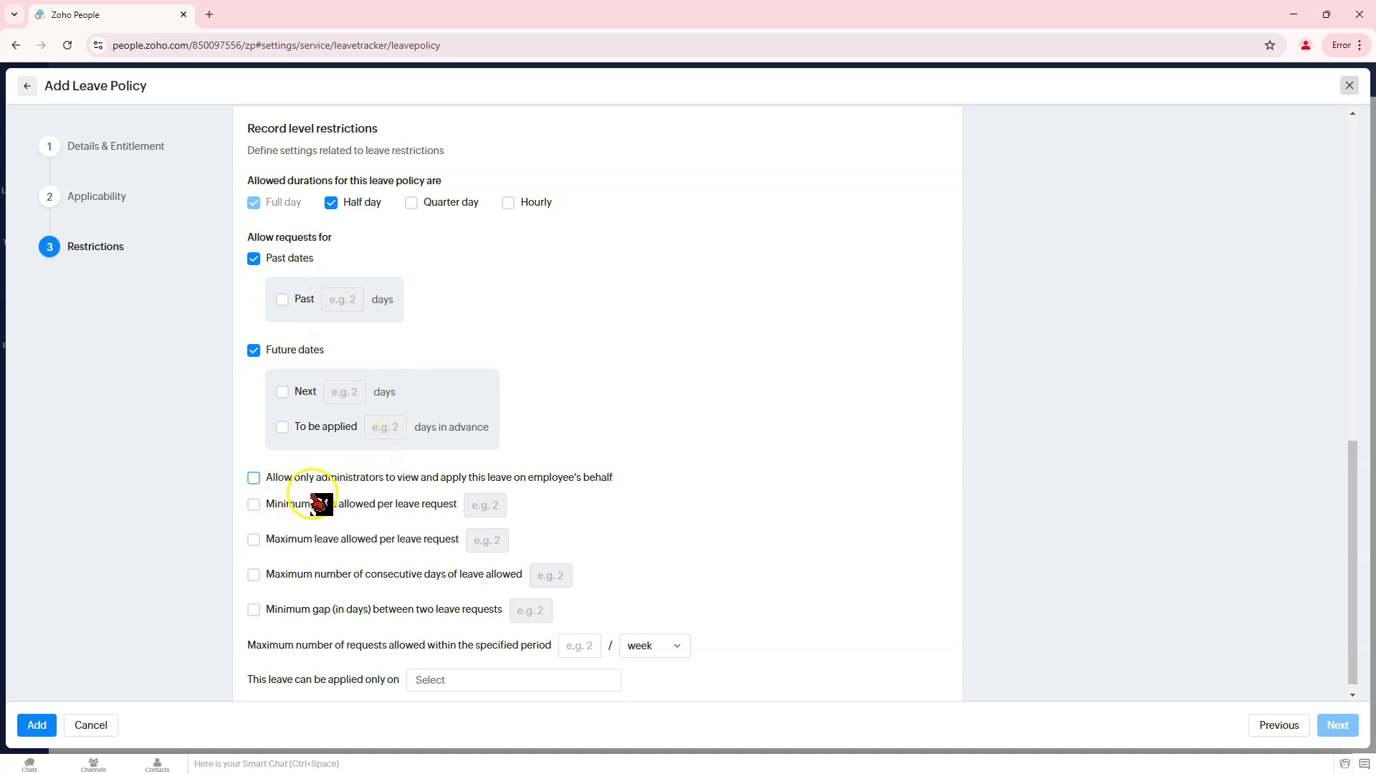
scroll(348, 545, "down", 1)
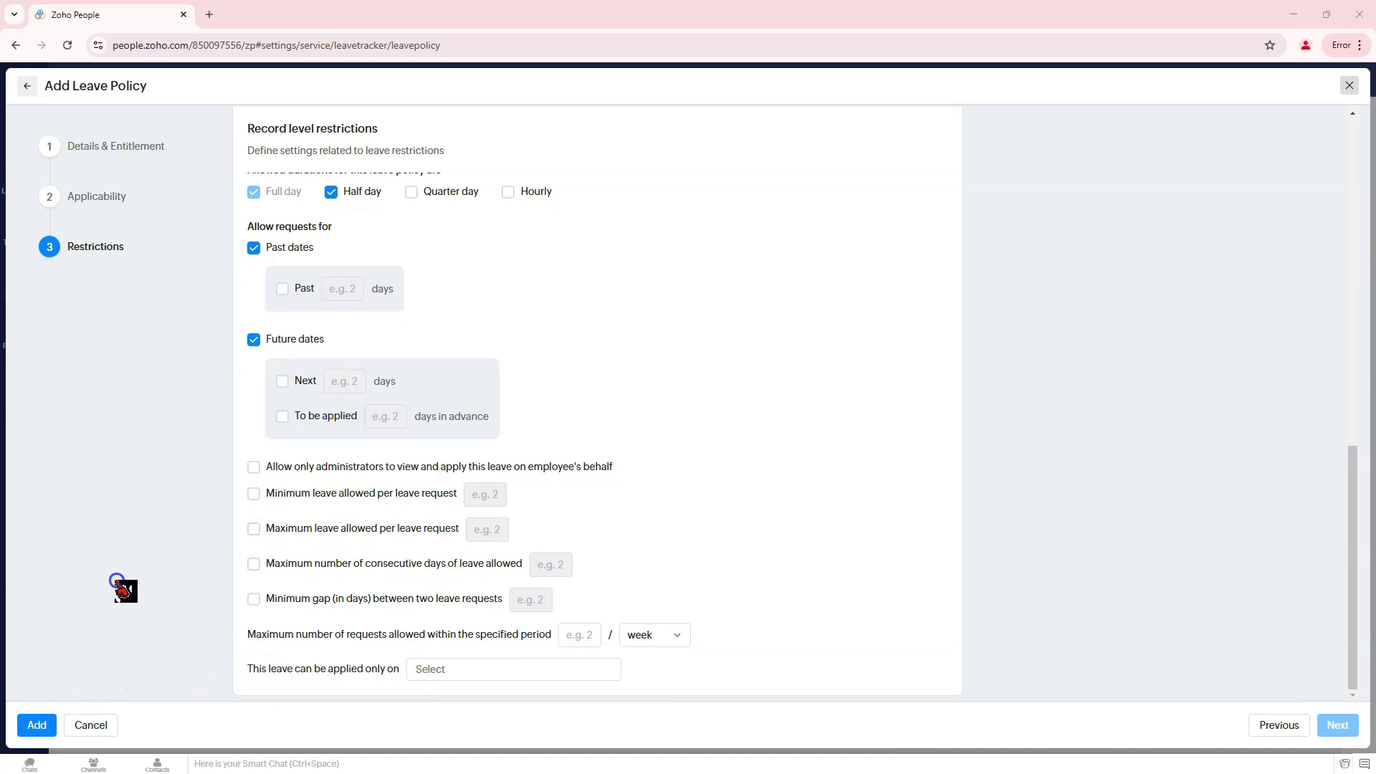
- Add the Custom Leave policy and confirm saving it
left_click(42, 731)
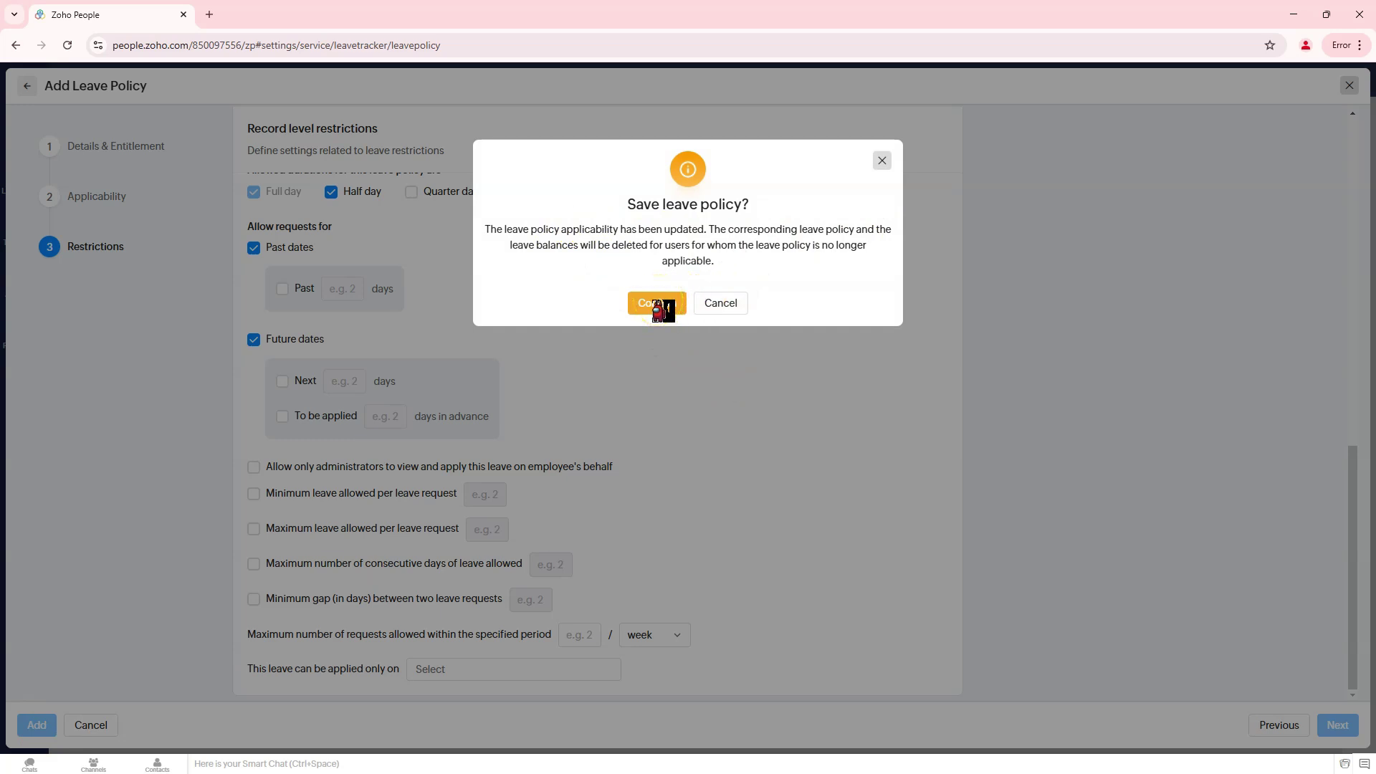
left_click(658, 304)
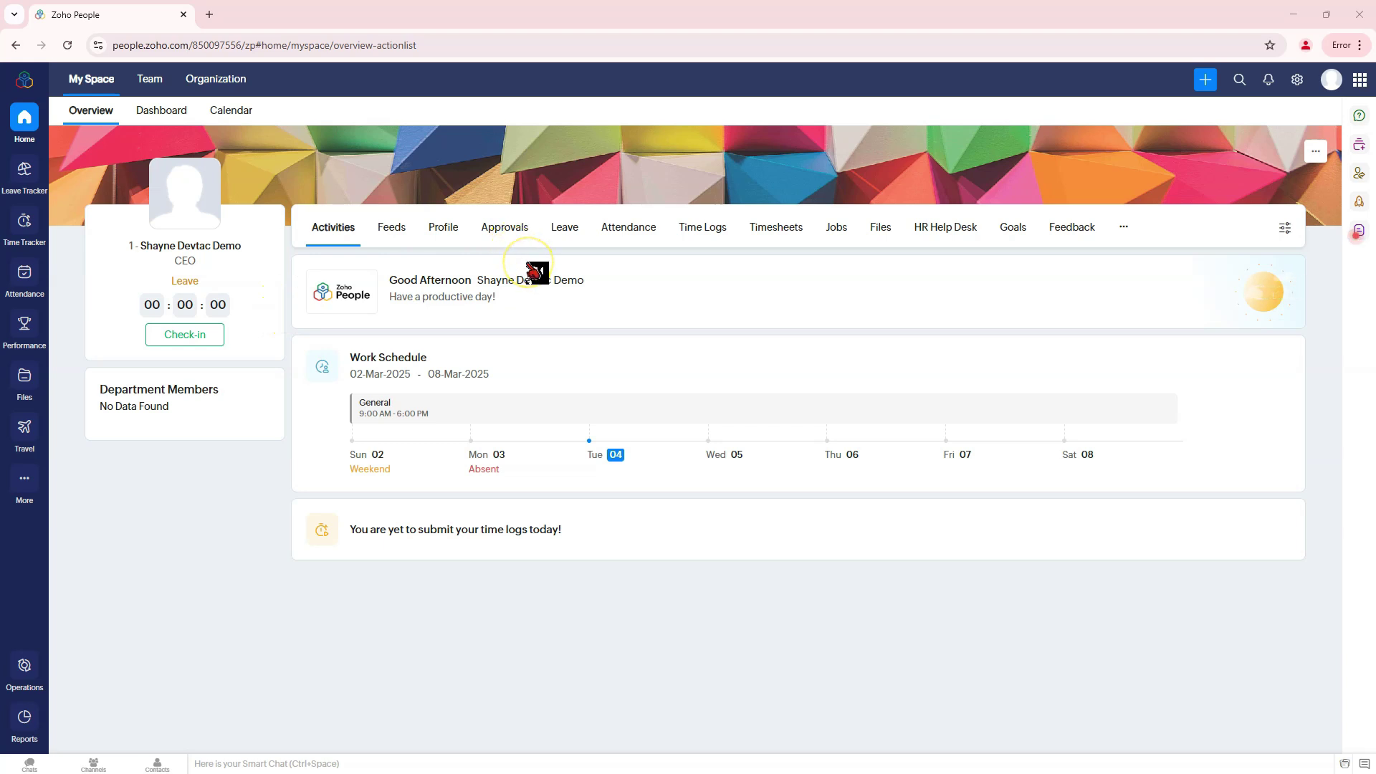
- Open the Leave Tracker Approvals list showing the active Leave Approval workflow
left_click(749, 237)
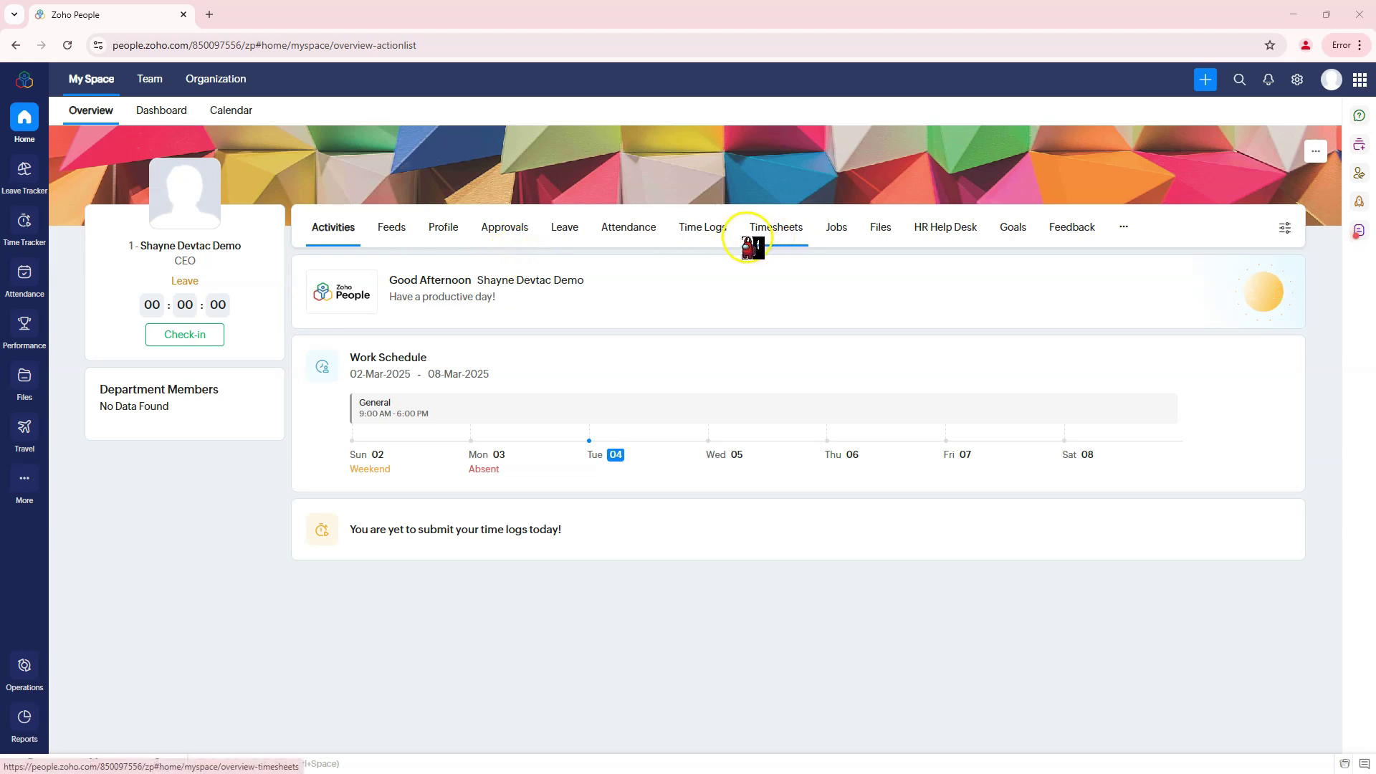
left_click(1297, 80)
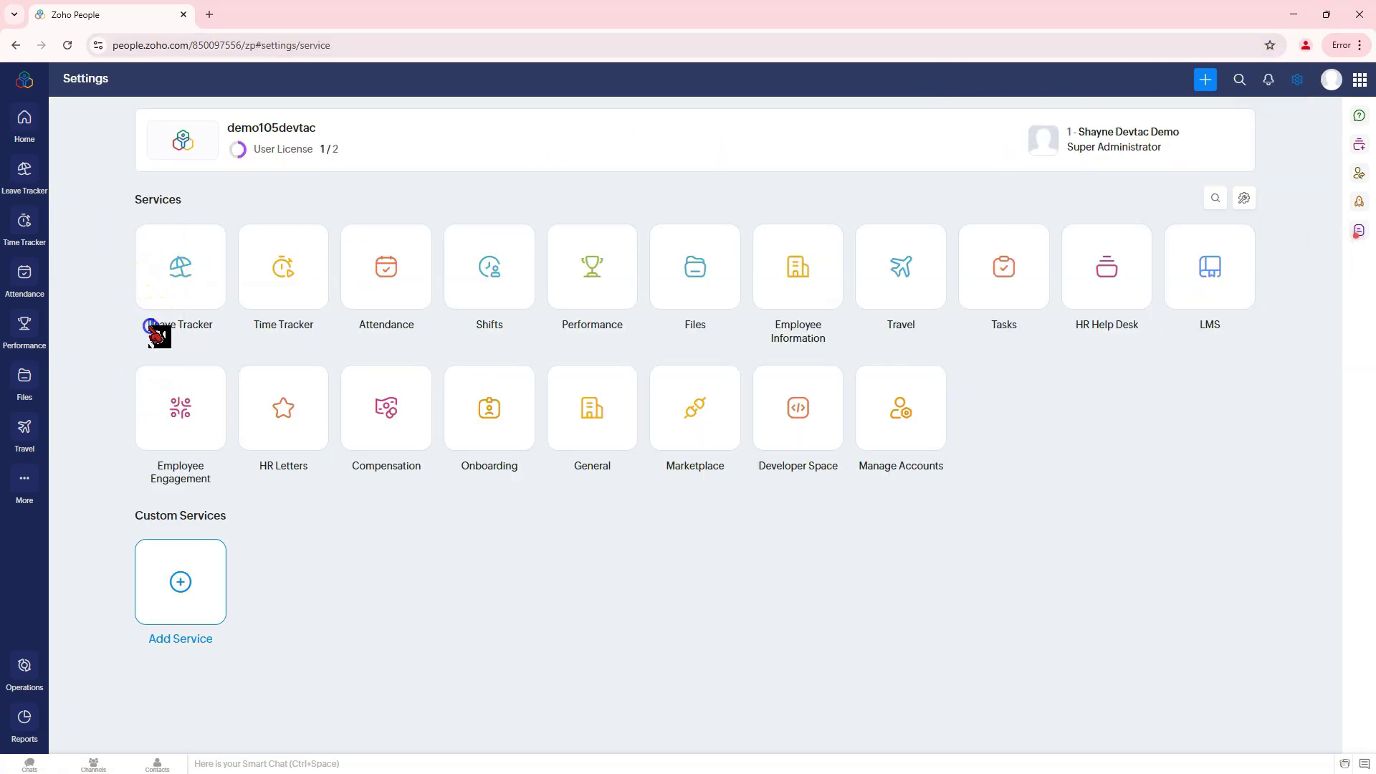
left_click_drag(149, 327, 233, 332)
left_click(183, 284)
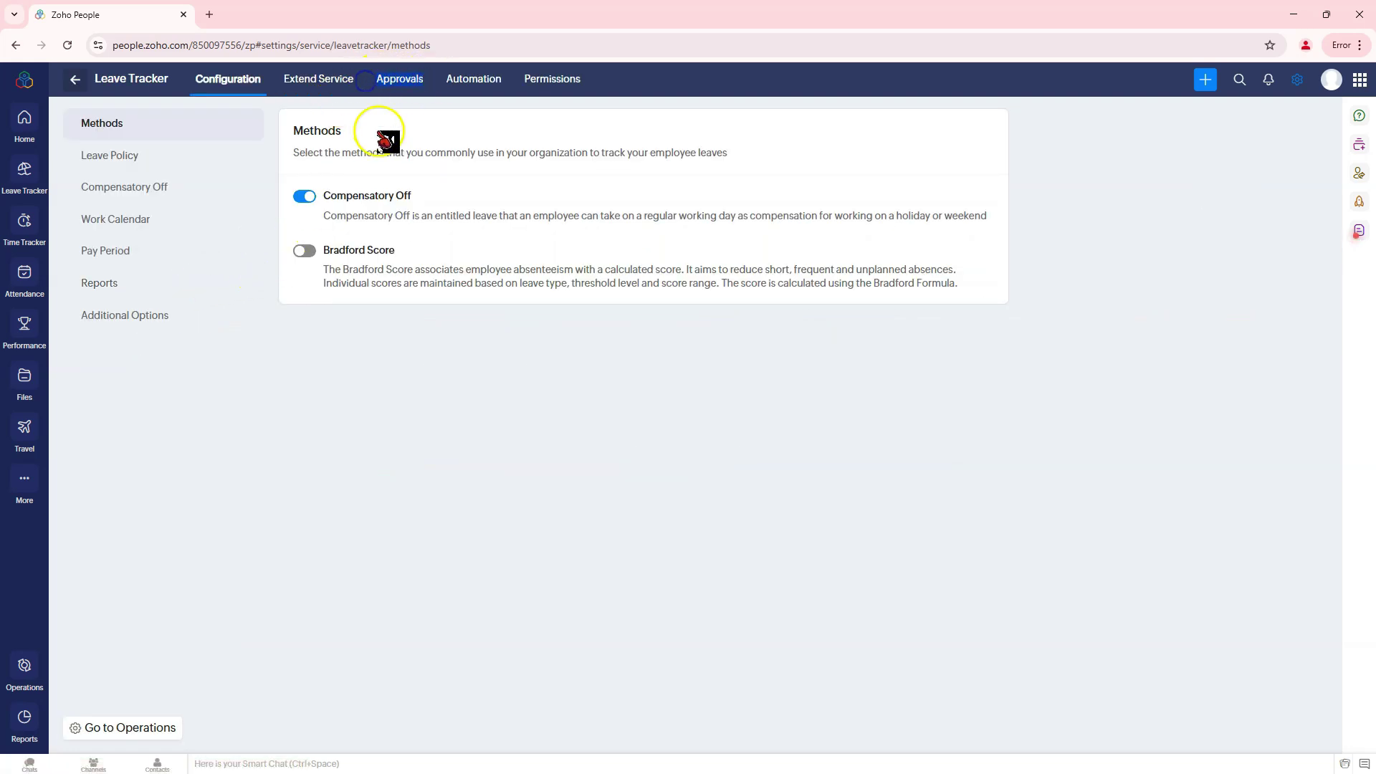
left_click(400, 79)
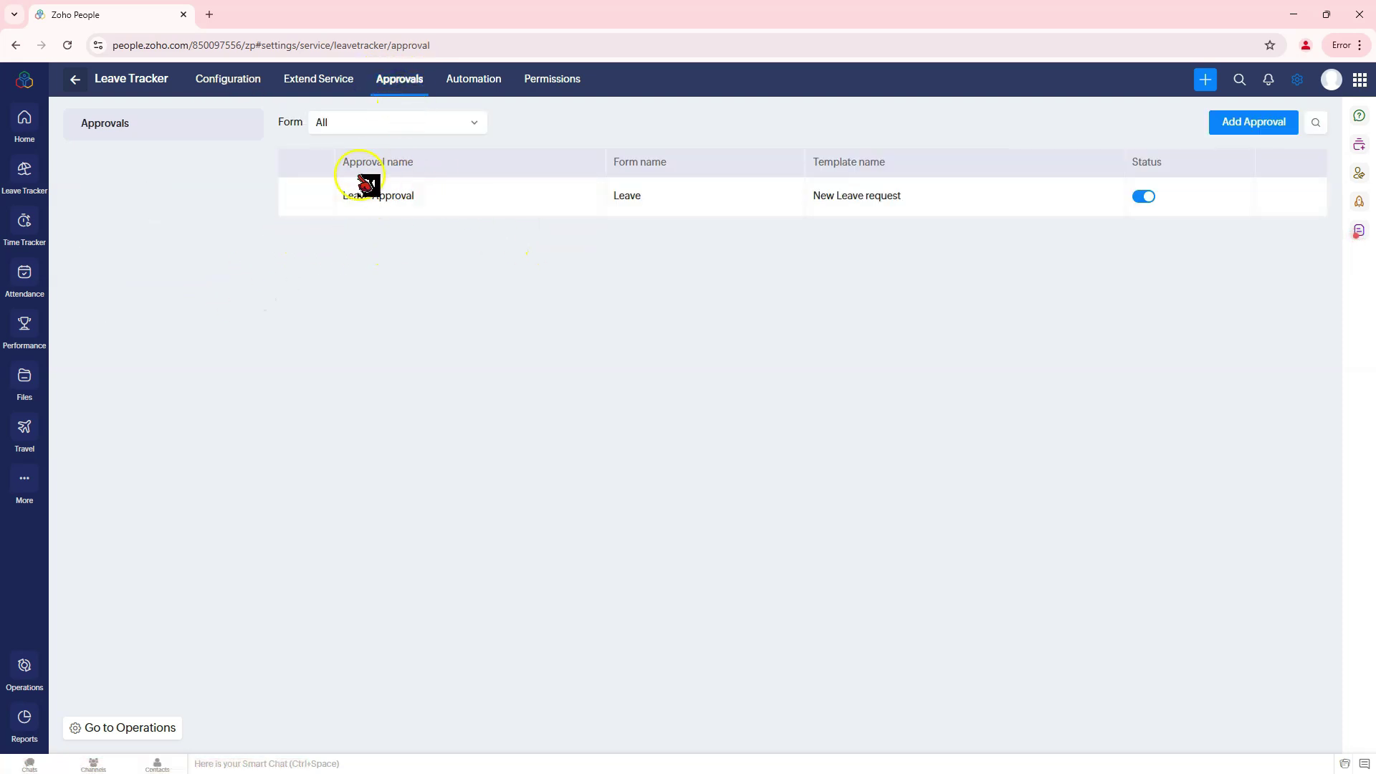
- Start a new approval and keep Leave as its form
left_click(1235, 127)
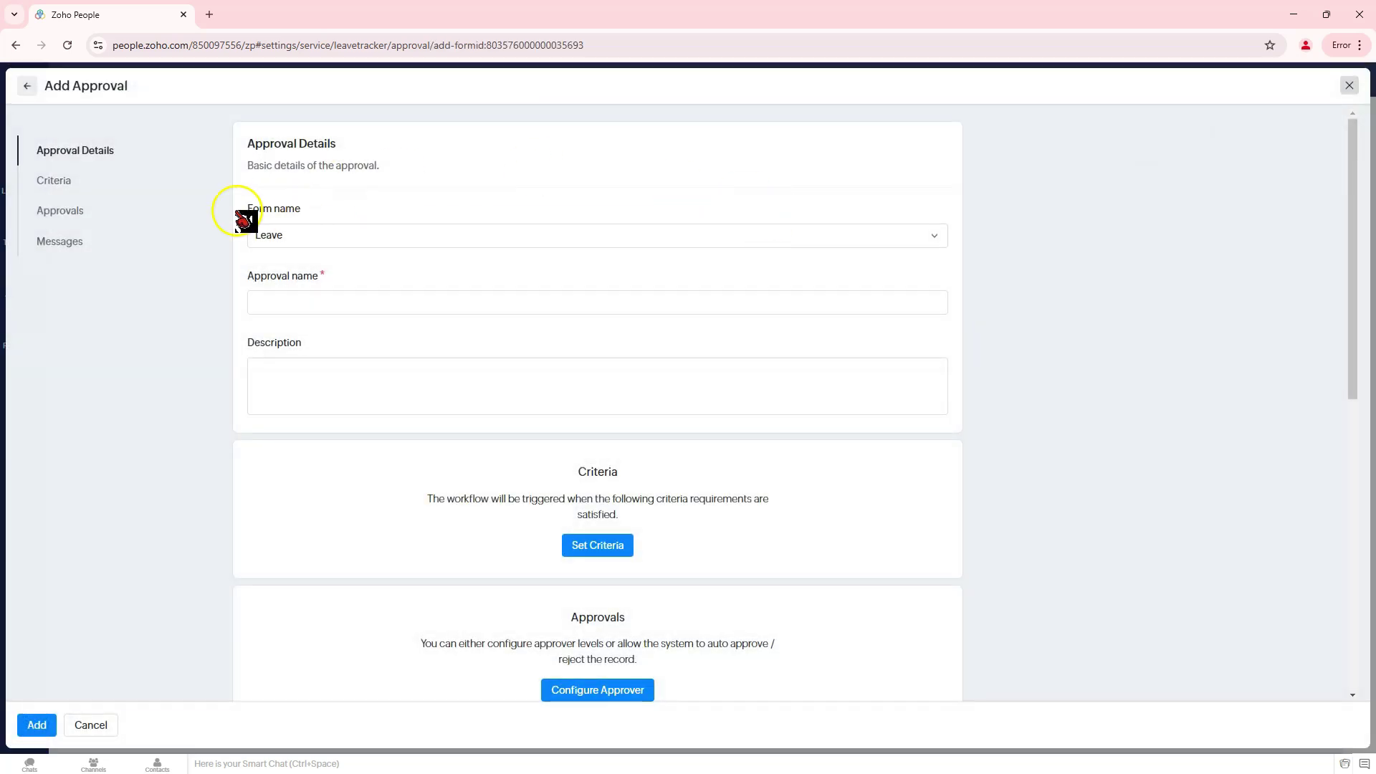
left_click(413, 233)
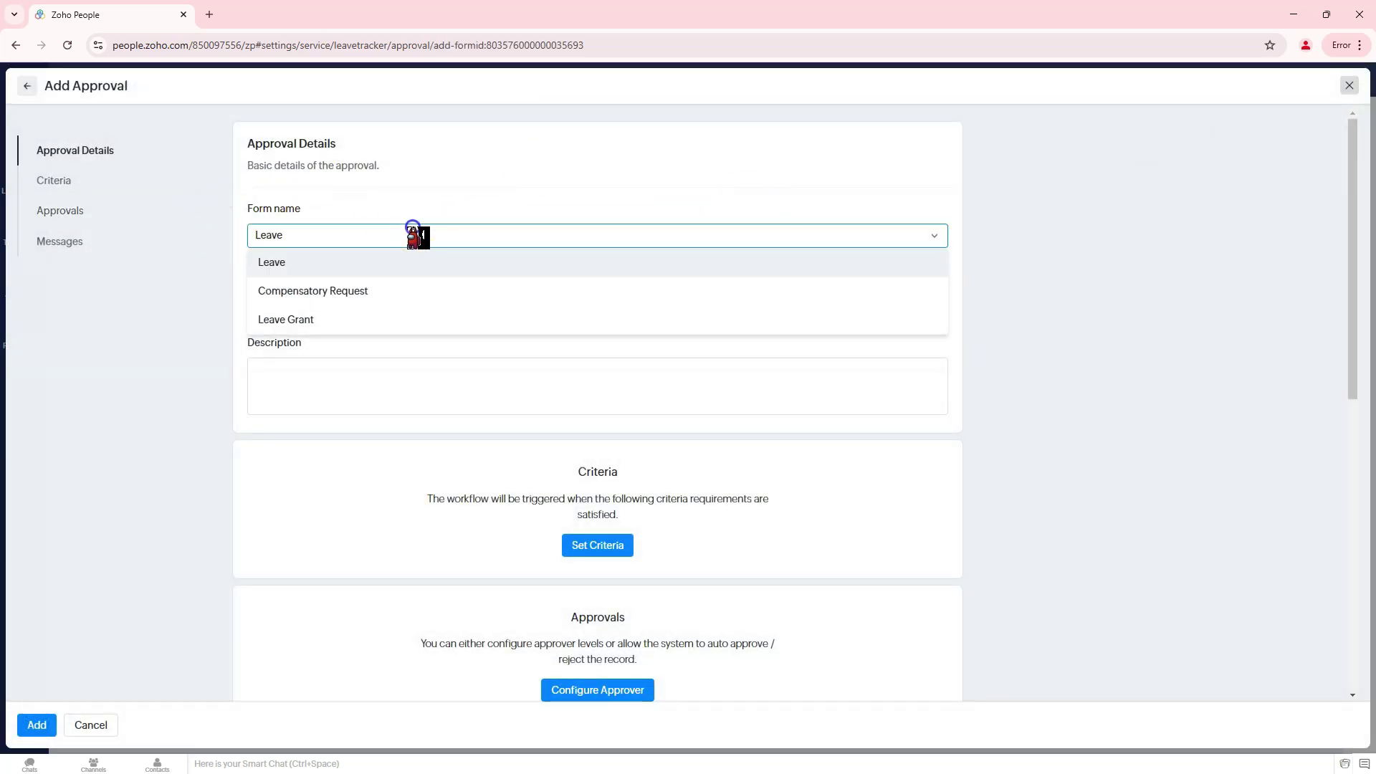
left_click(342, 208)
left_click_drag(357, 209, 255, 215)
left_click(339, 233)
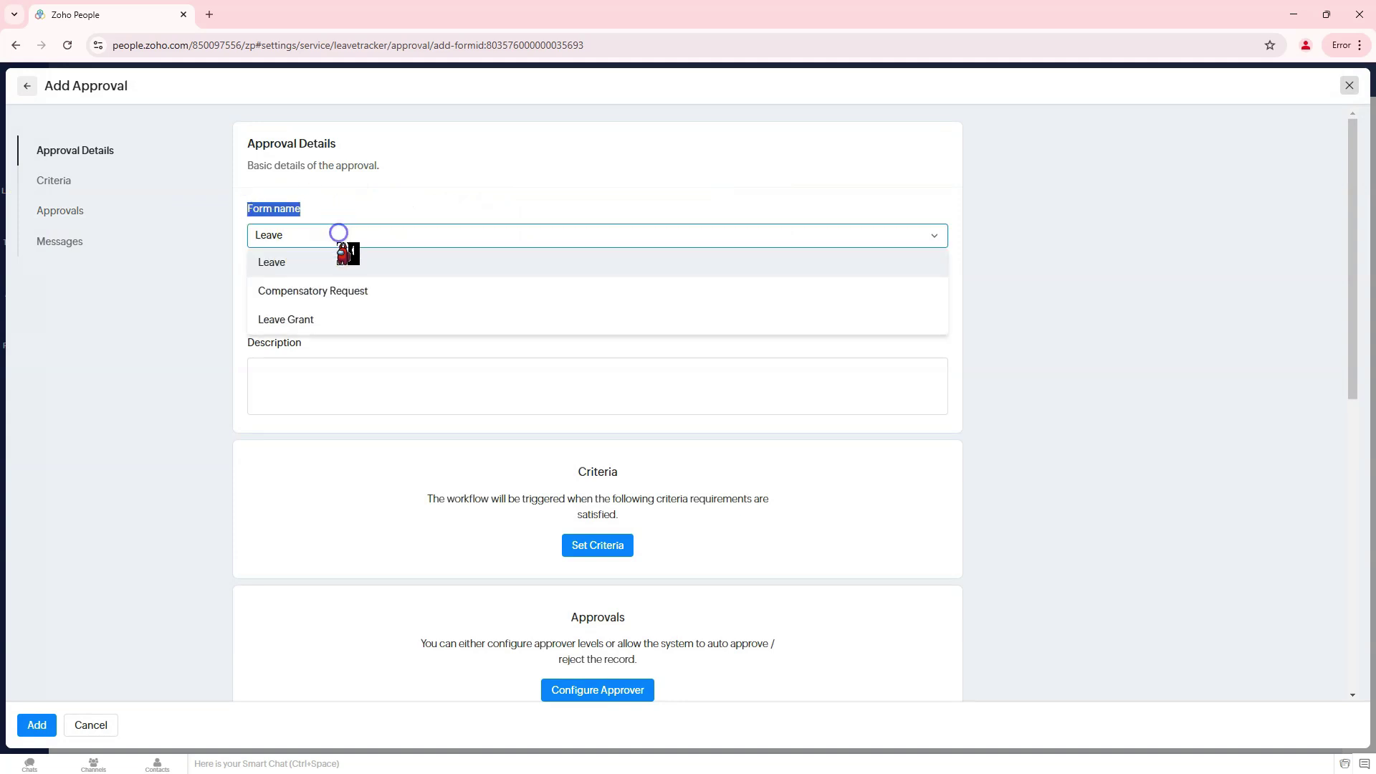
left_click(339, 267)
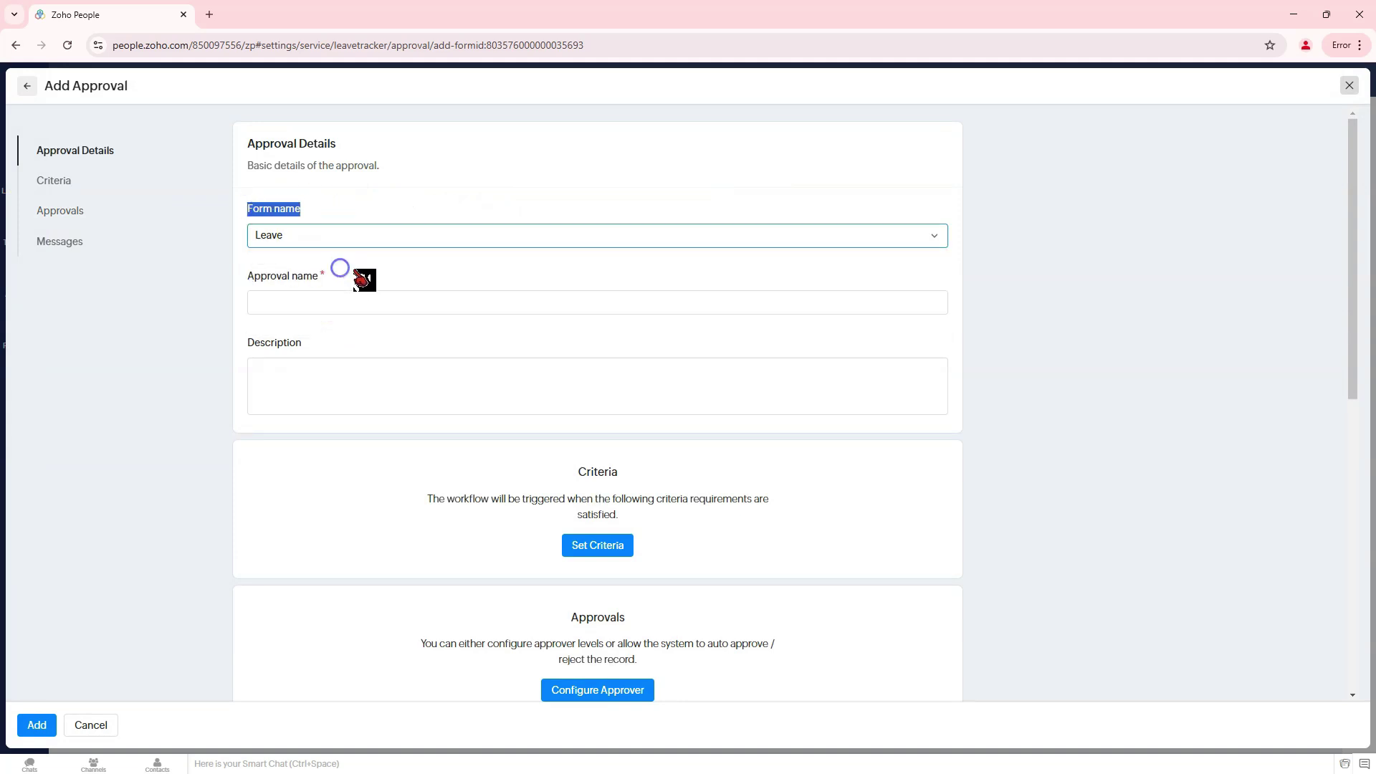
- Enter 'Leave Approval' as the approval name
left_click(565, 305)
left_click(351, 339)
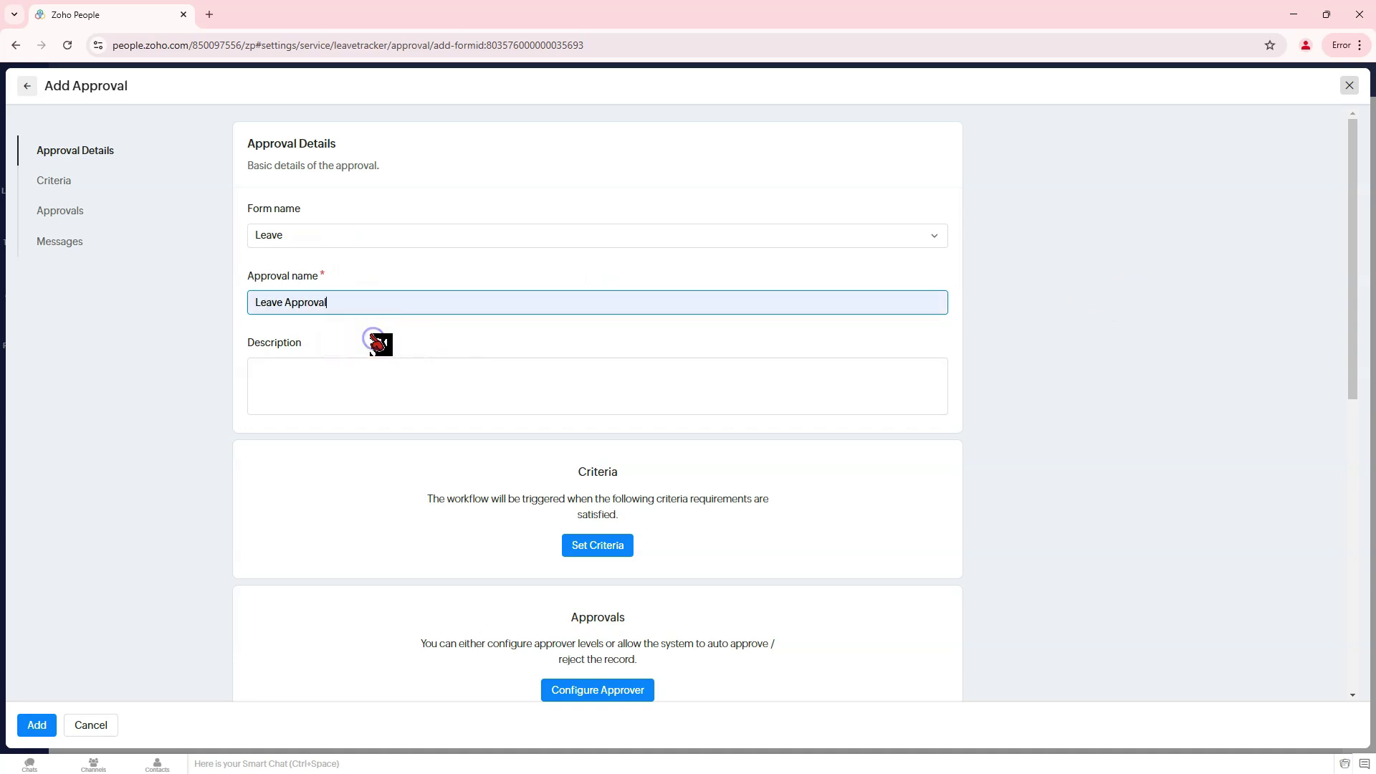
scroll(409, 366, "down", 2)
left_click(438, 227)
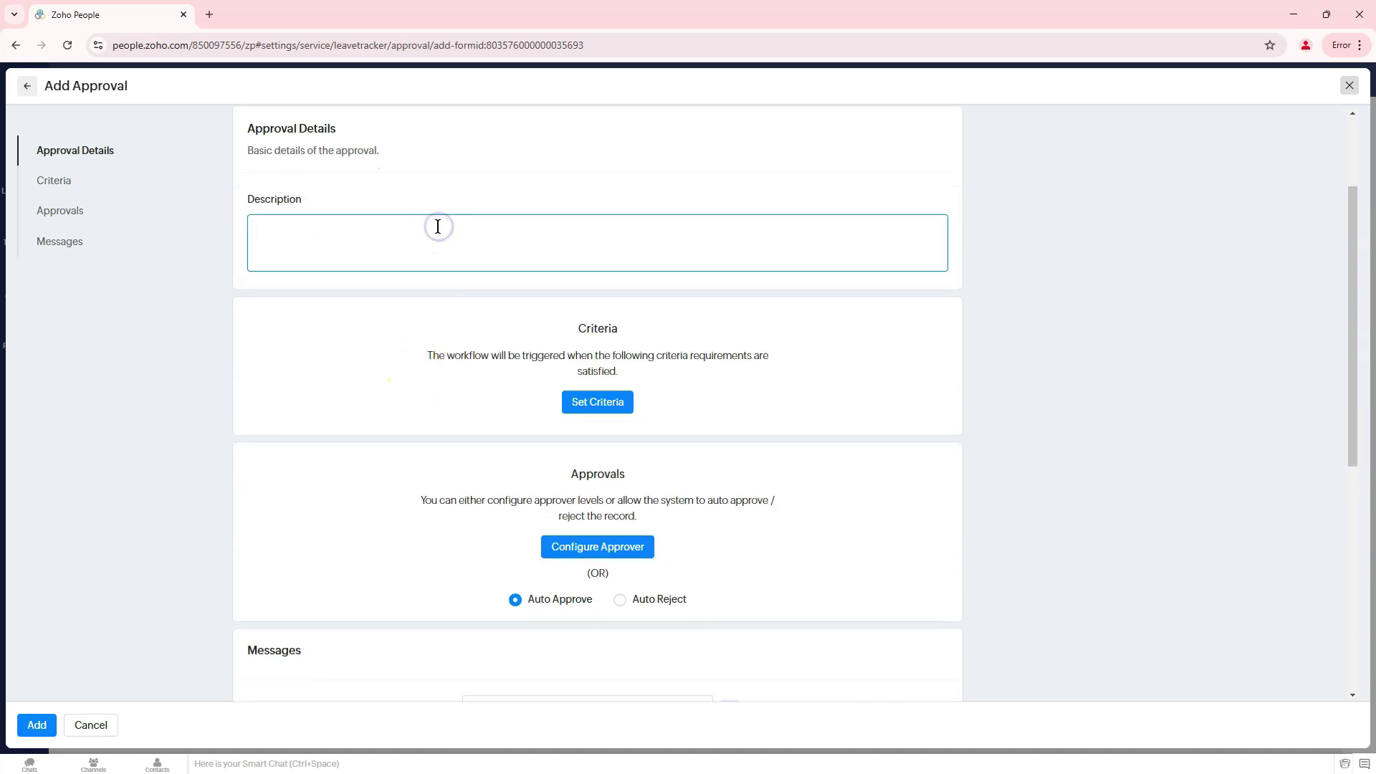
- Clear the partial description and start a trigger criterion, first trying the Added By field
key("ctrl+z")
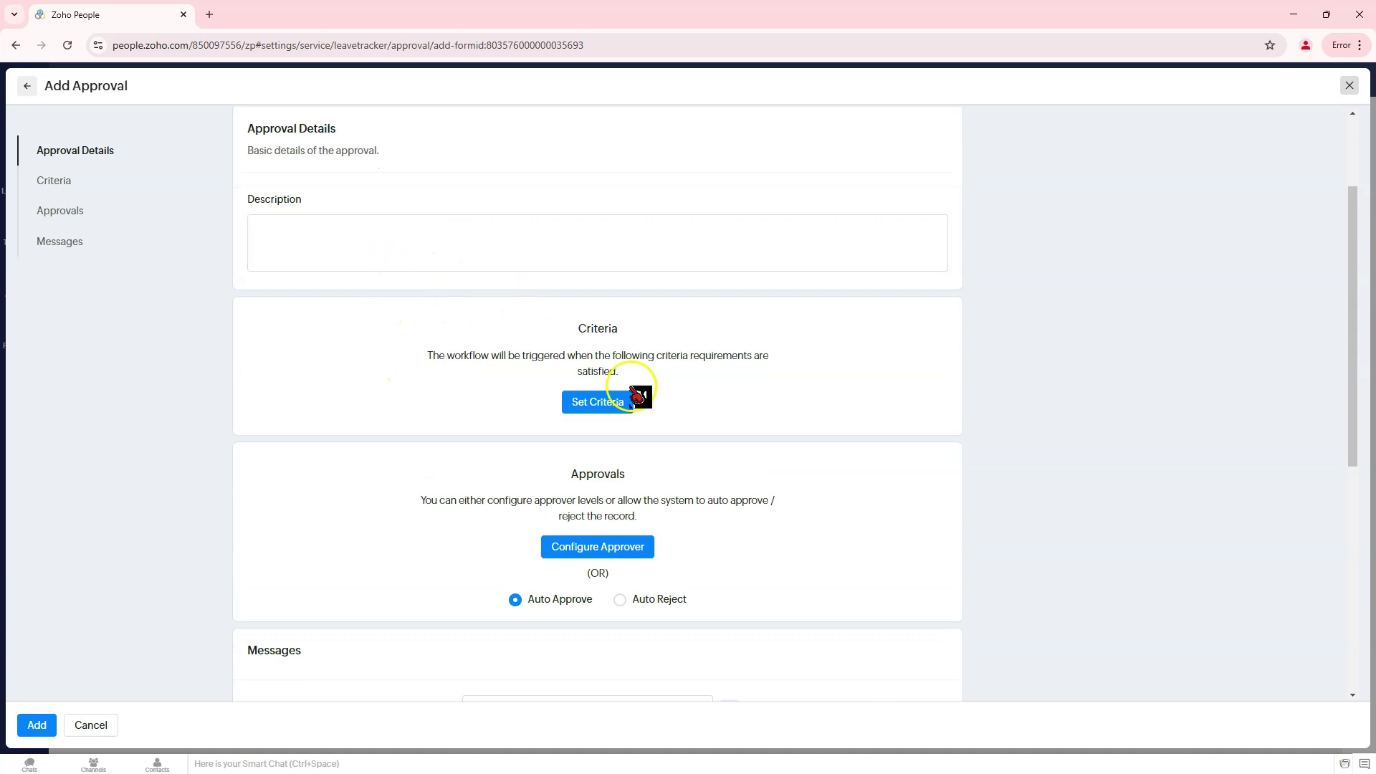
left_click(598, 403)
left_click(574, 387)
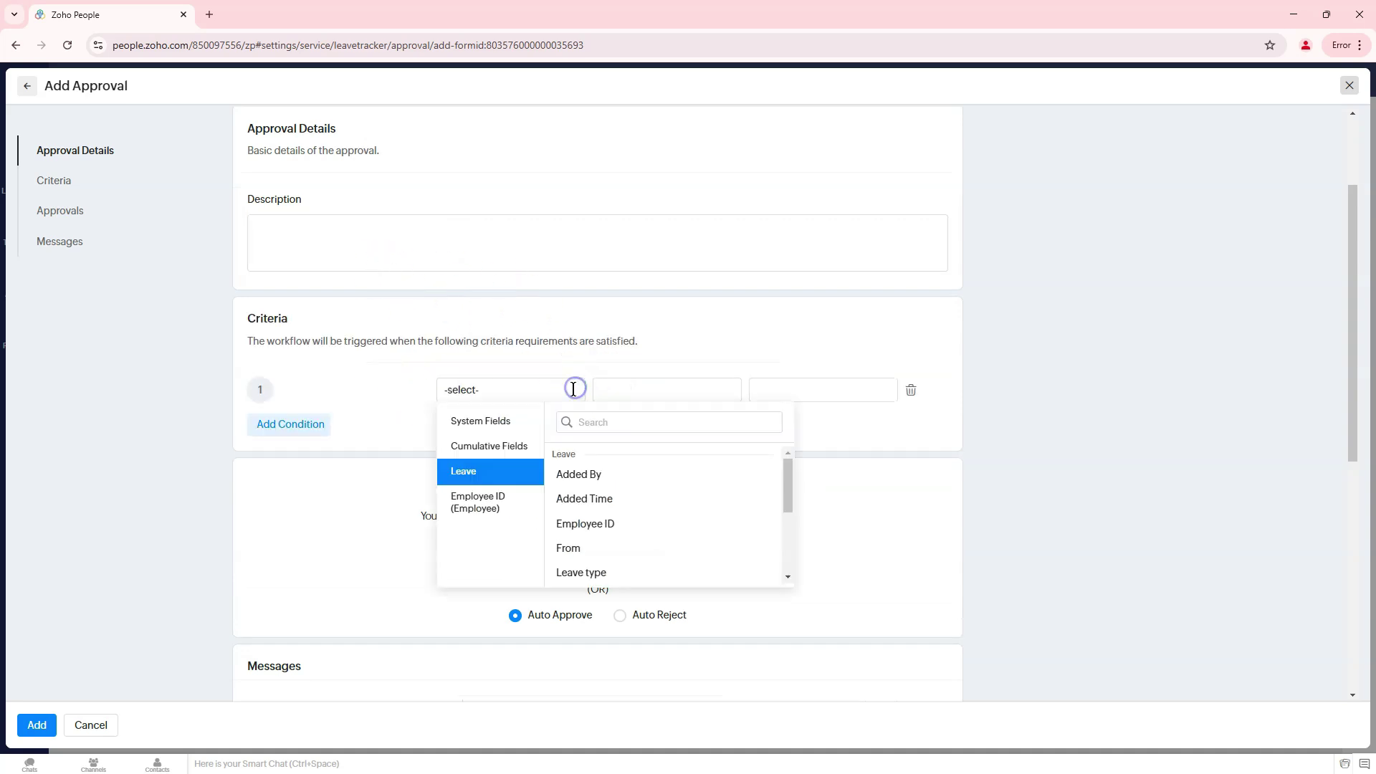
left_click(501, 425)
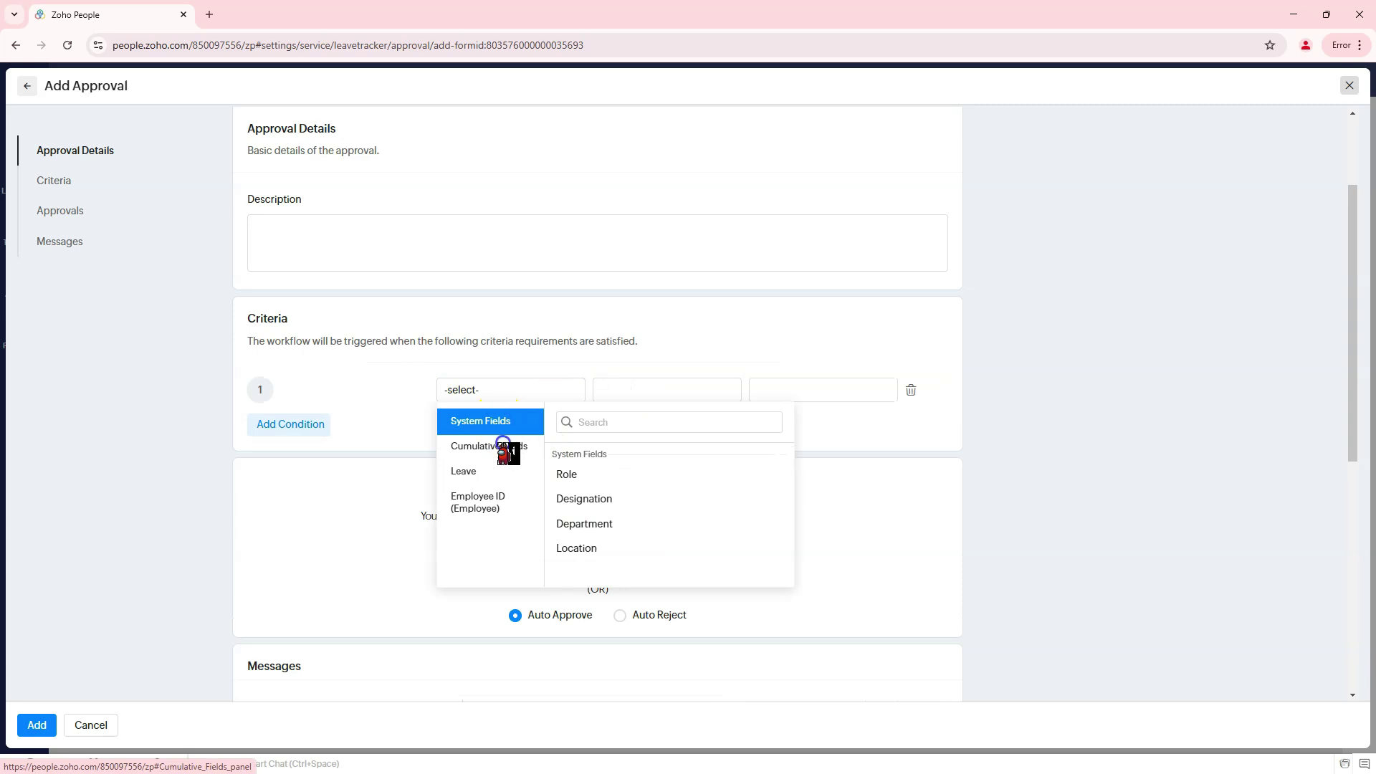
left_click(504, 447)
left_click(498, 472)
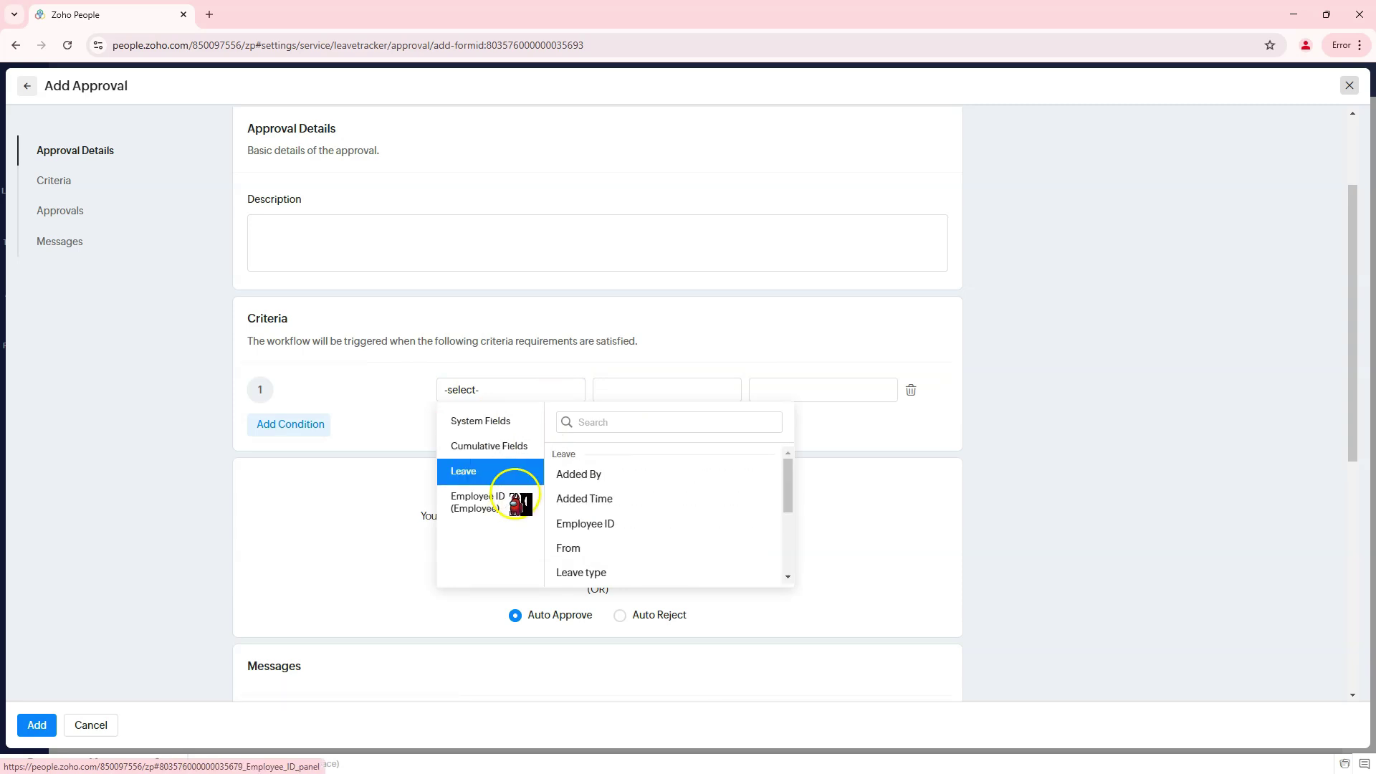
left_click(501, 499)
left_click(494, 471)
left_click(576, 475)
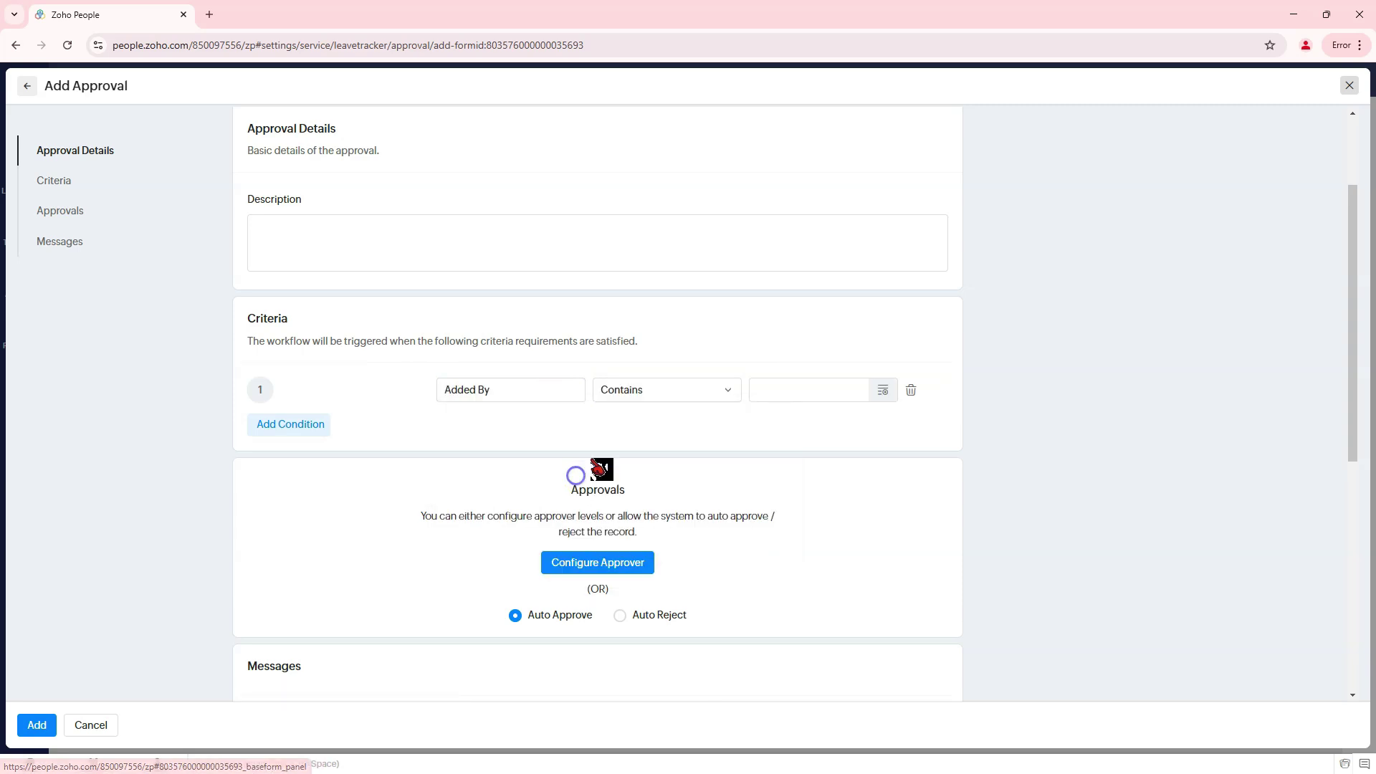
left_click(654, 390)
- Change the criterion to Role Is Not Empty and remove the extra empty condition row
left_click(508, 386)
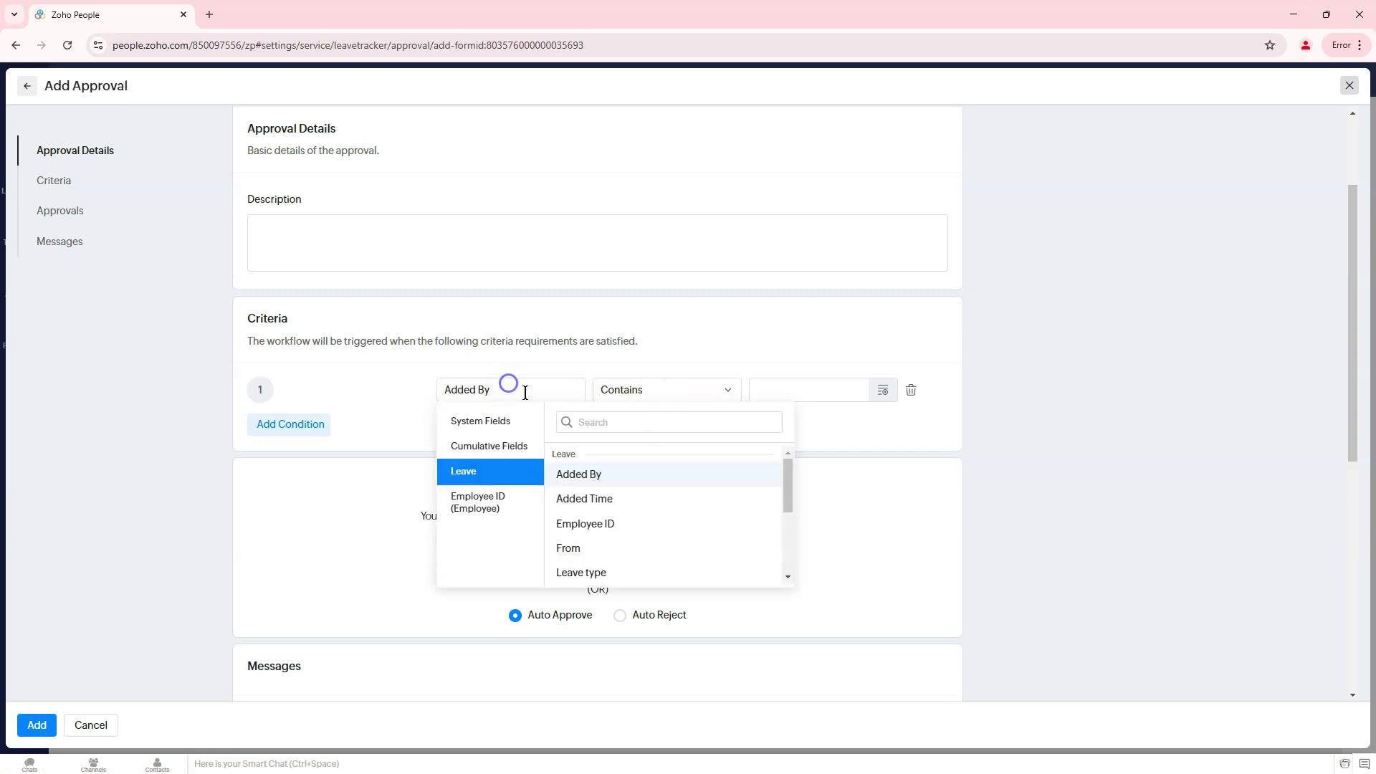
left_click(501, 421)
left_click(597, 477)
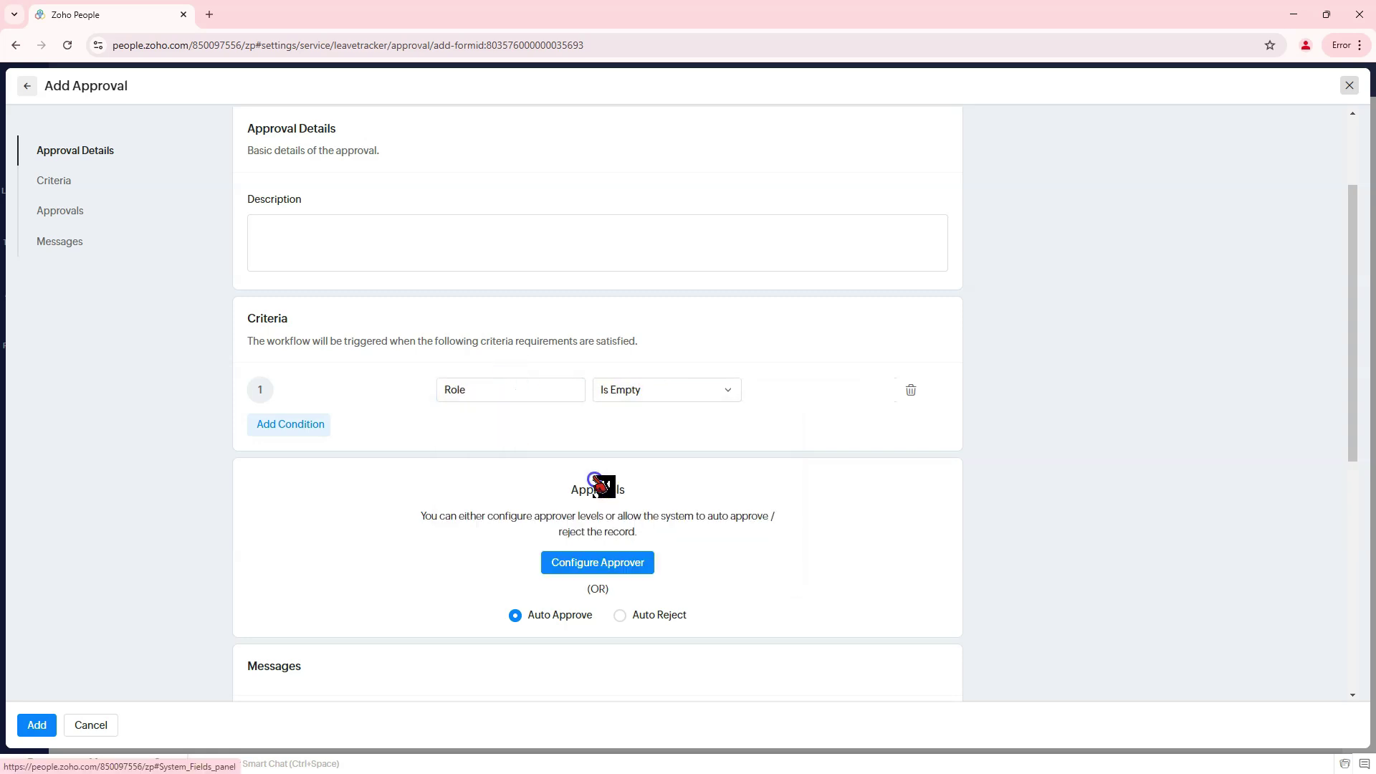
left_click(656, 394)
left_click(650, 447)
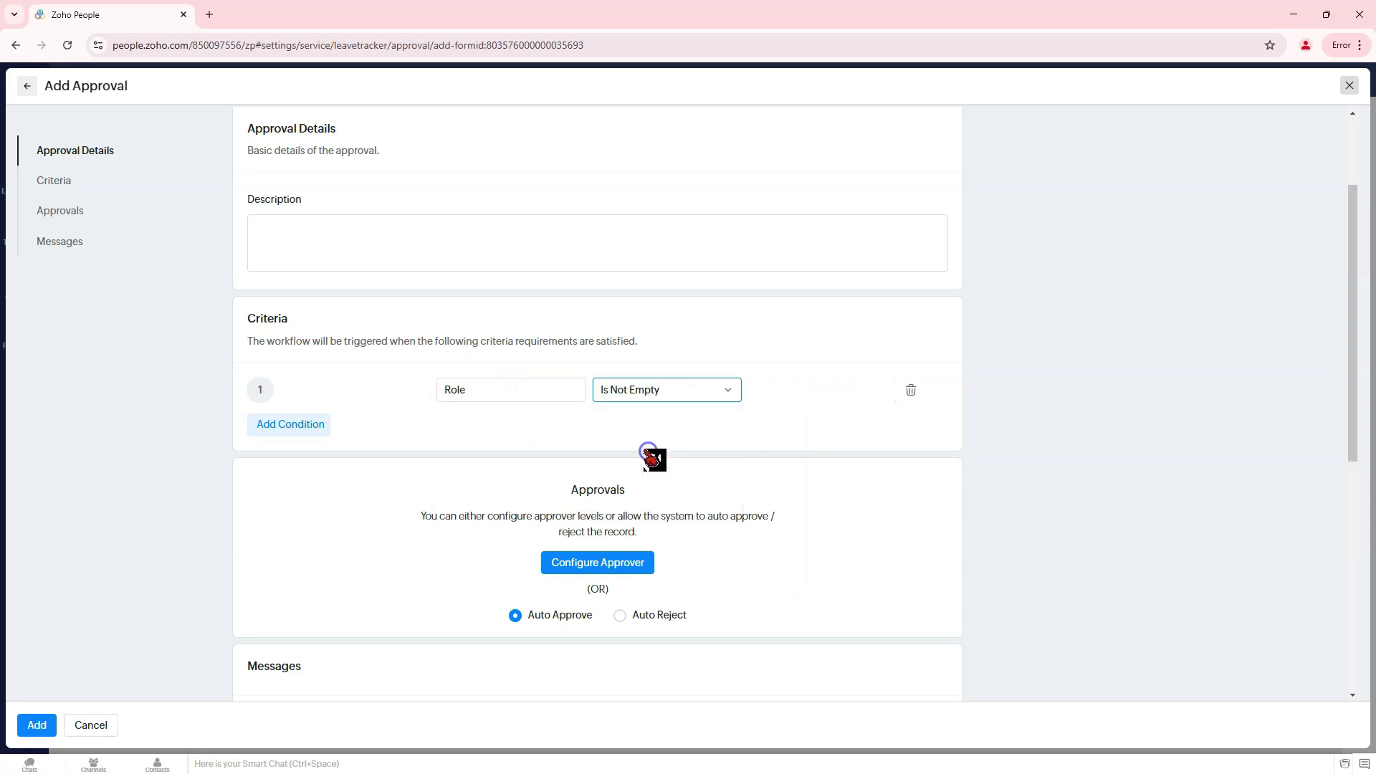
left_click(274, 423)
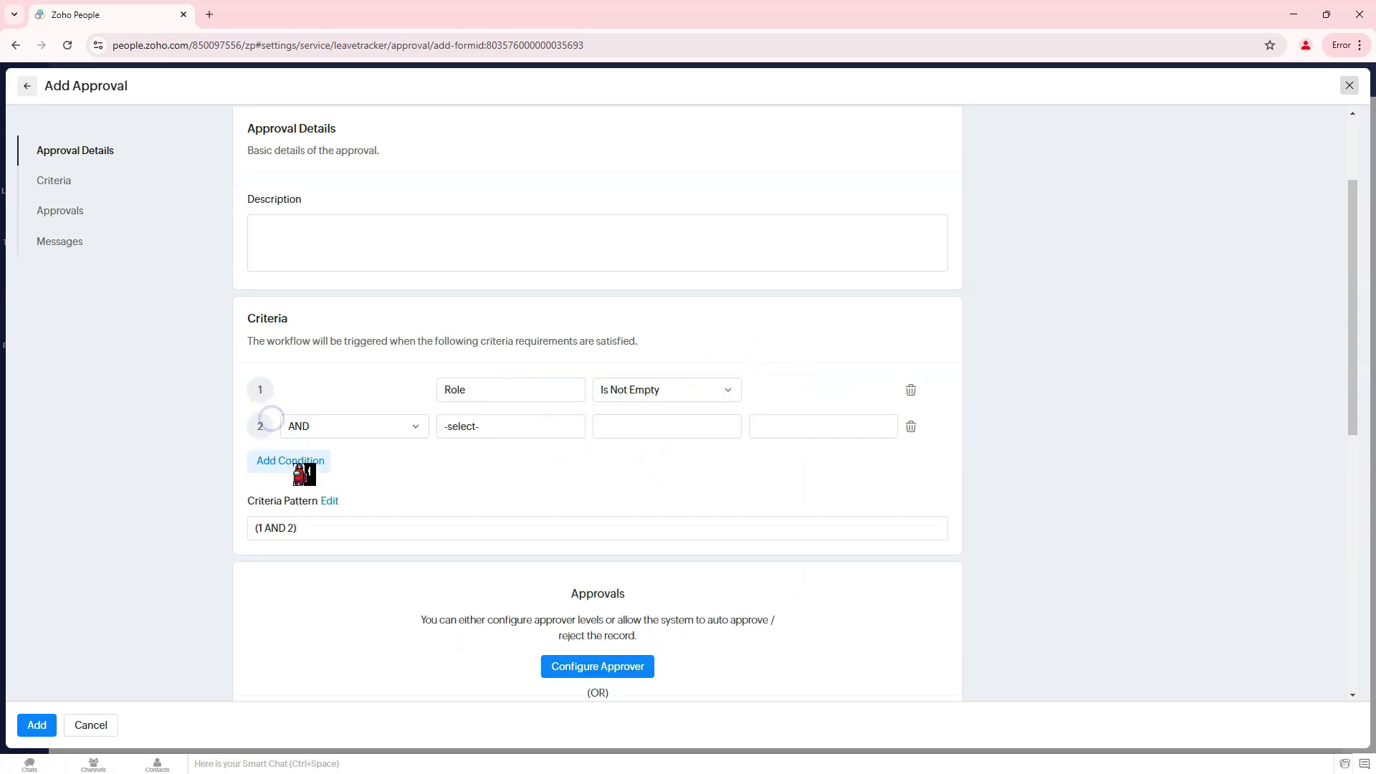
left_click(910, 427)
scroll(555, 466, "down", 3)
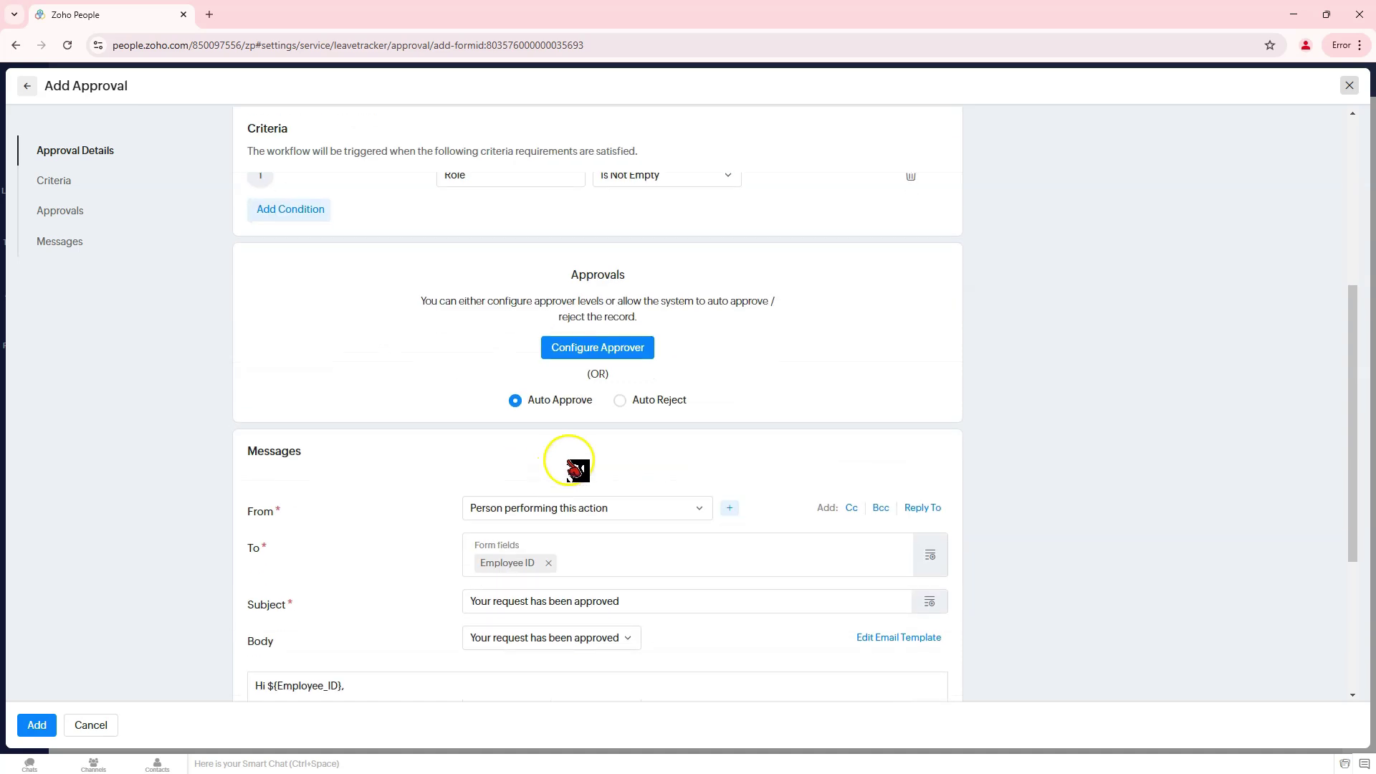
- Replace auto-approval with the HR Department Head as approver
left_click(579, 357)
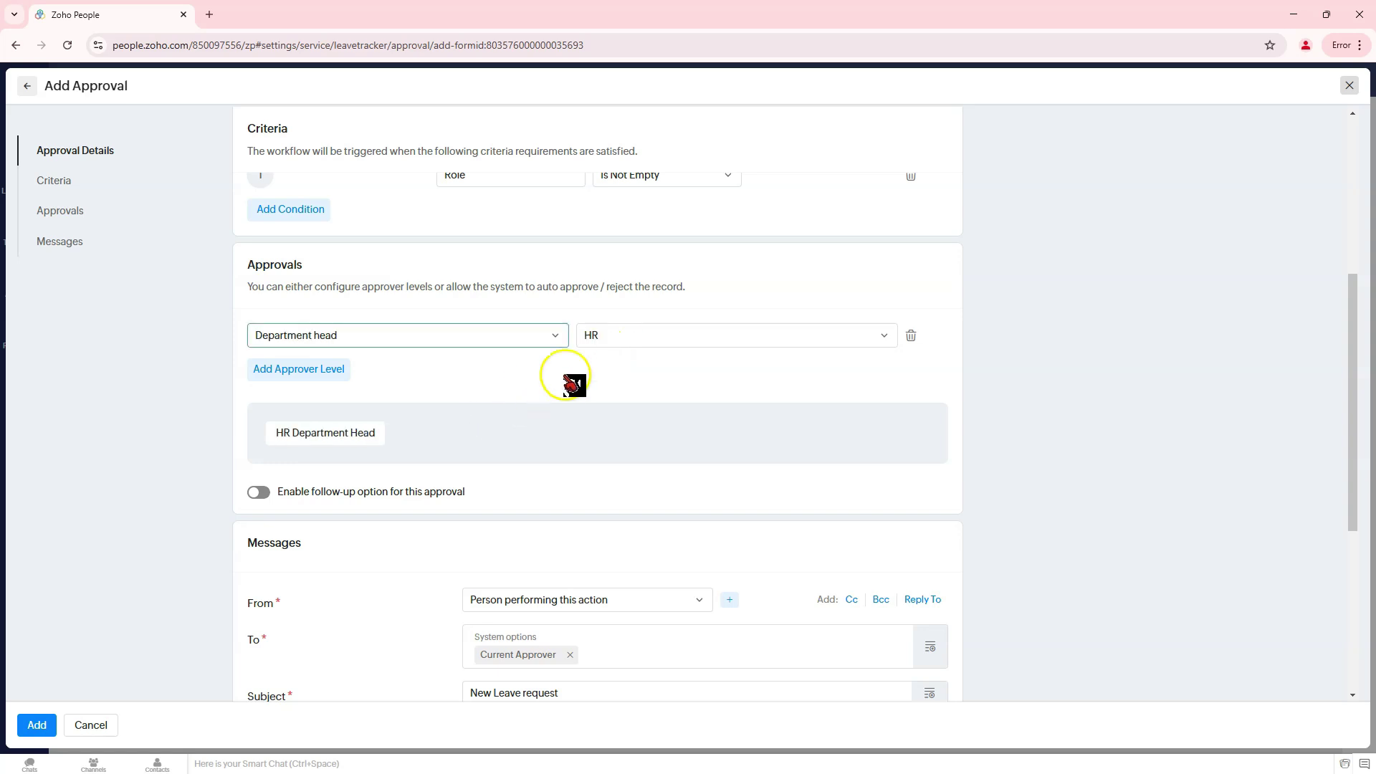
left_click(644, 337)
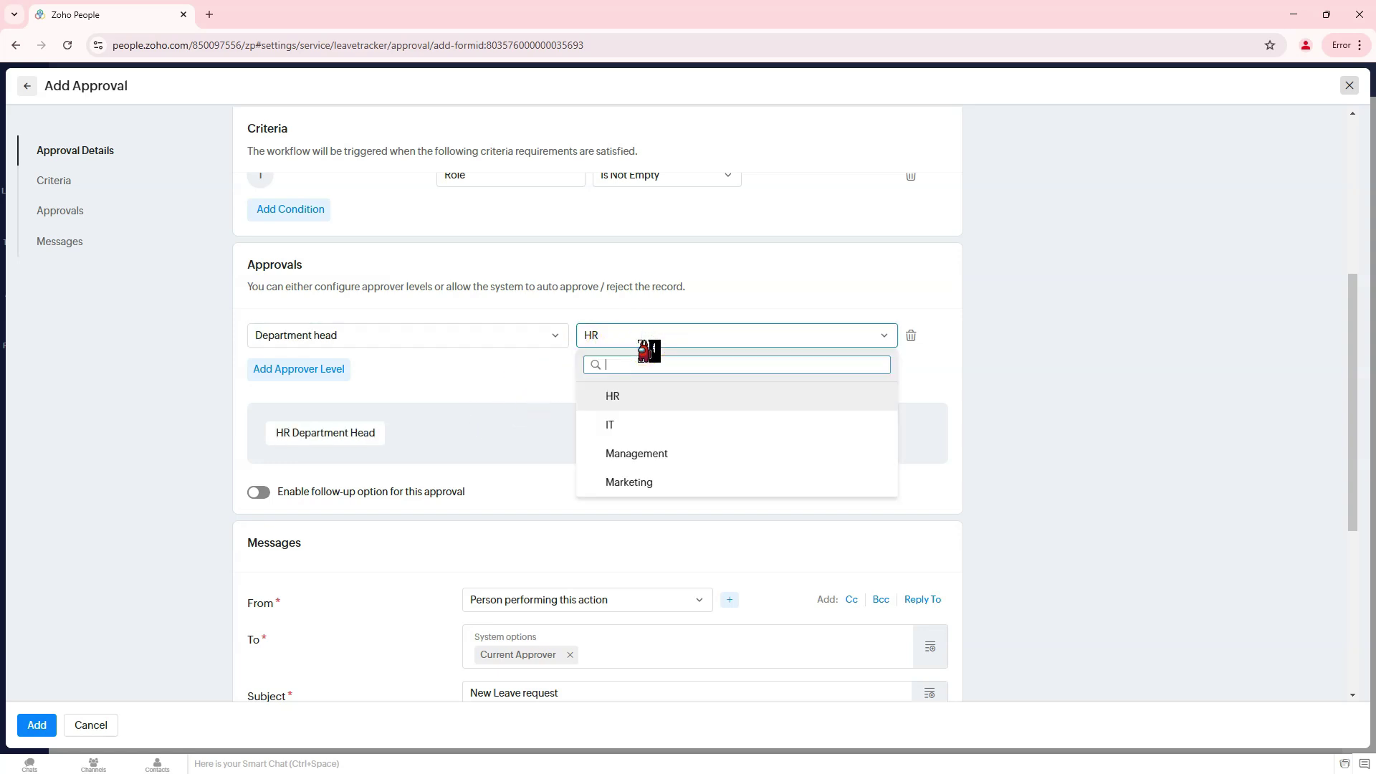
left_click(634, 402)
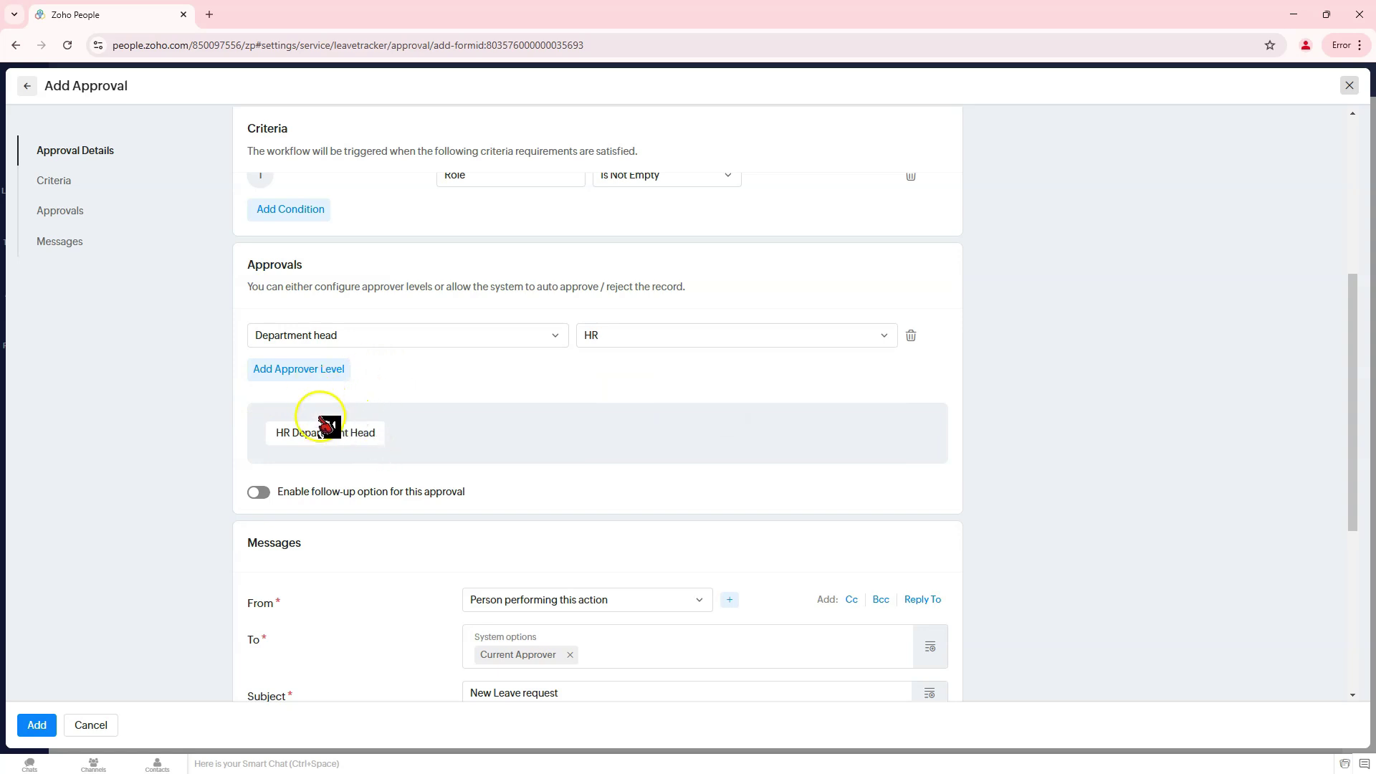
scroll(324, 422, "down", 1)
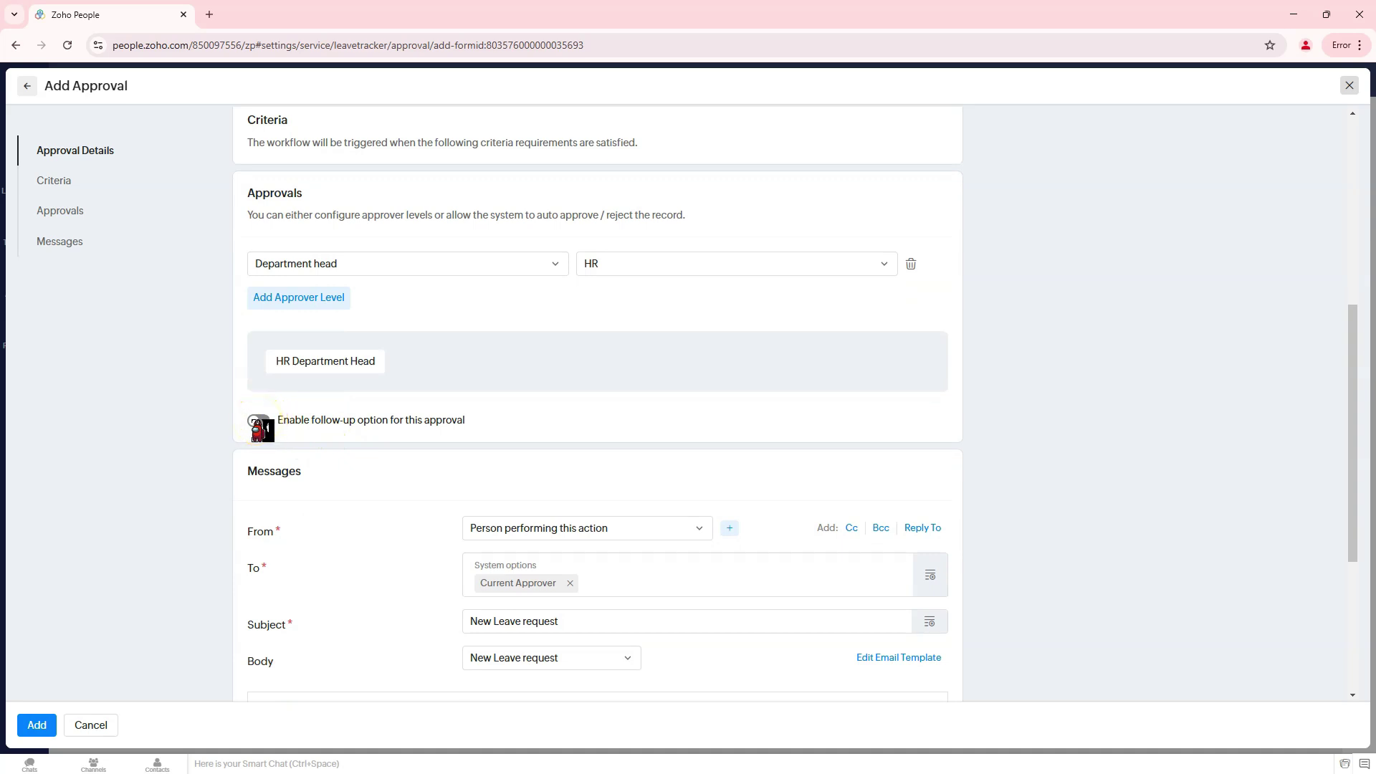
- Try the follow-up reminder options (Repeat, One-time), then leave follow-up turned off
left_click(258, 422)
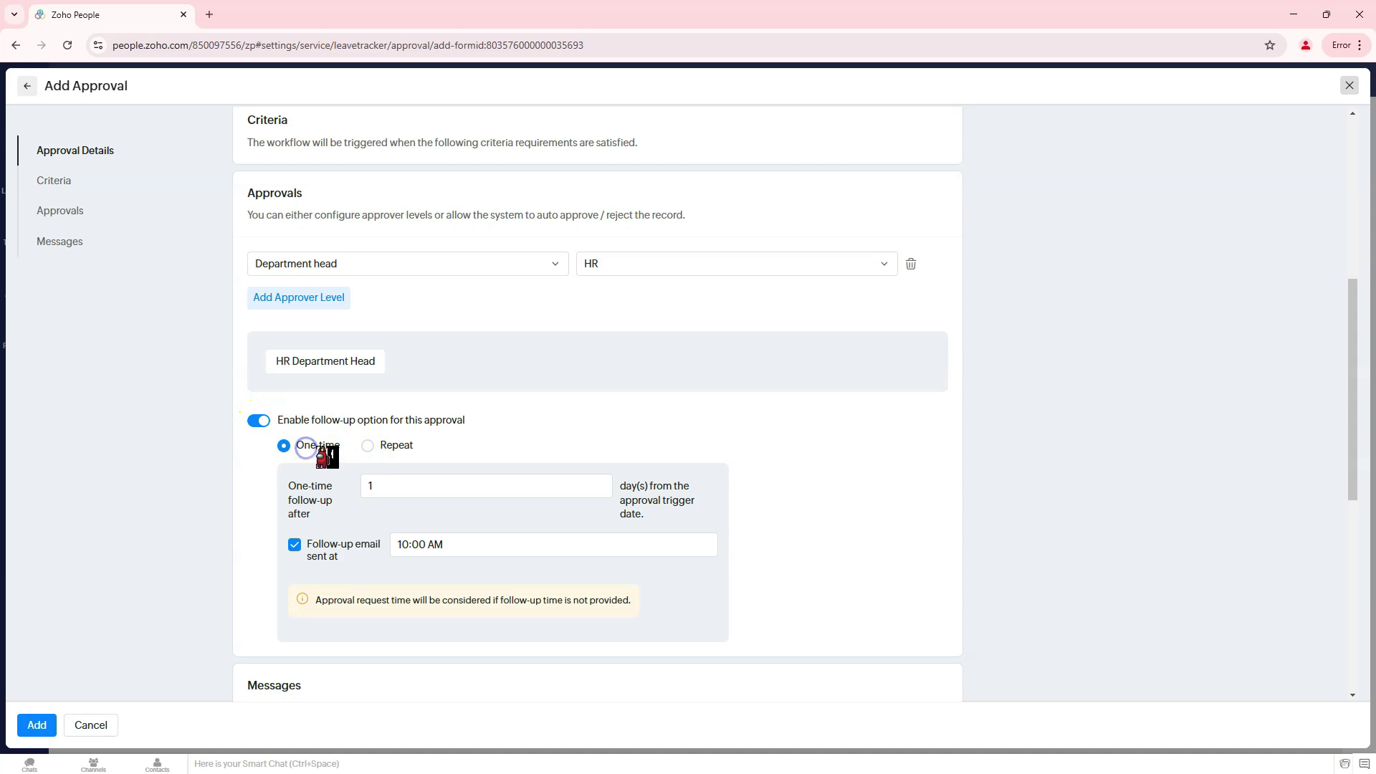
left_click(367, 446)
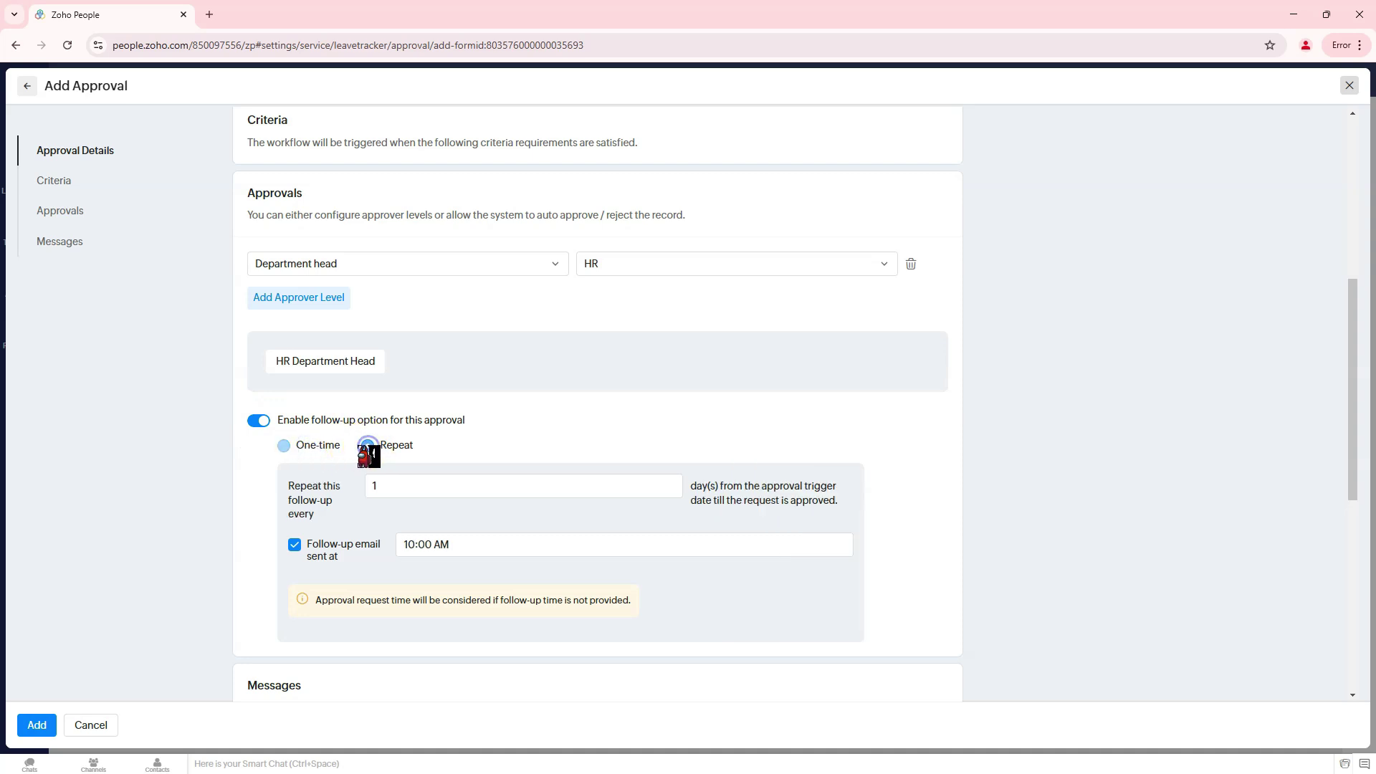
left_click(312, 446)
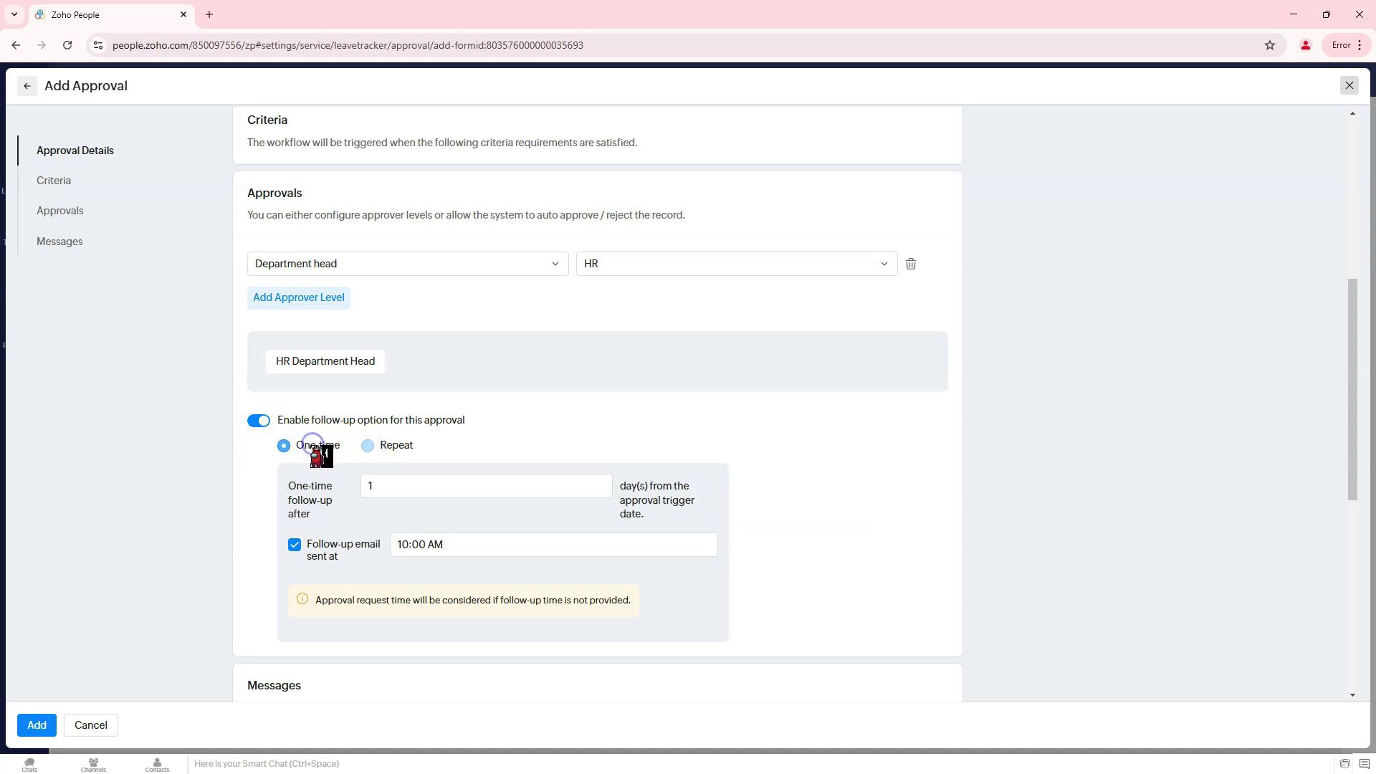
left_click(259, 421)
scroll(323, 430, "down", 2)
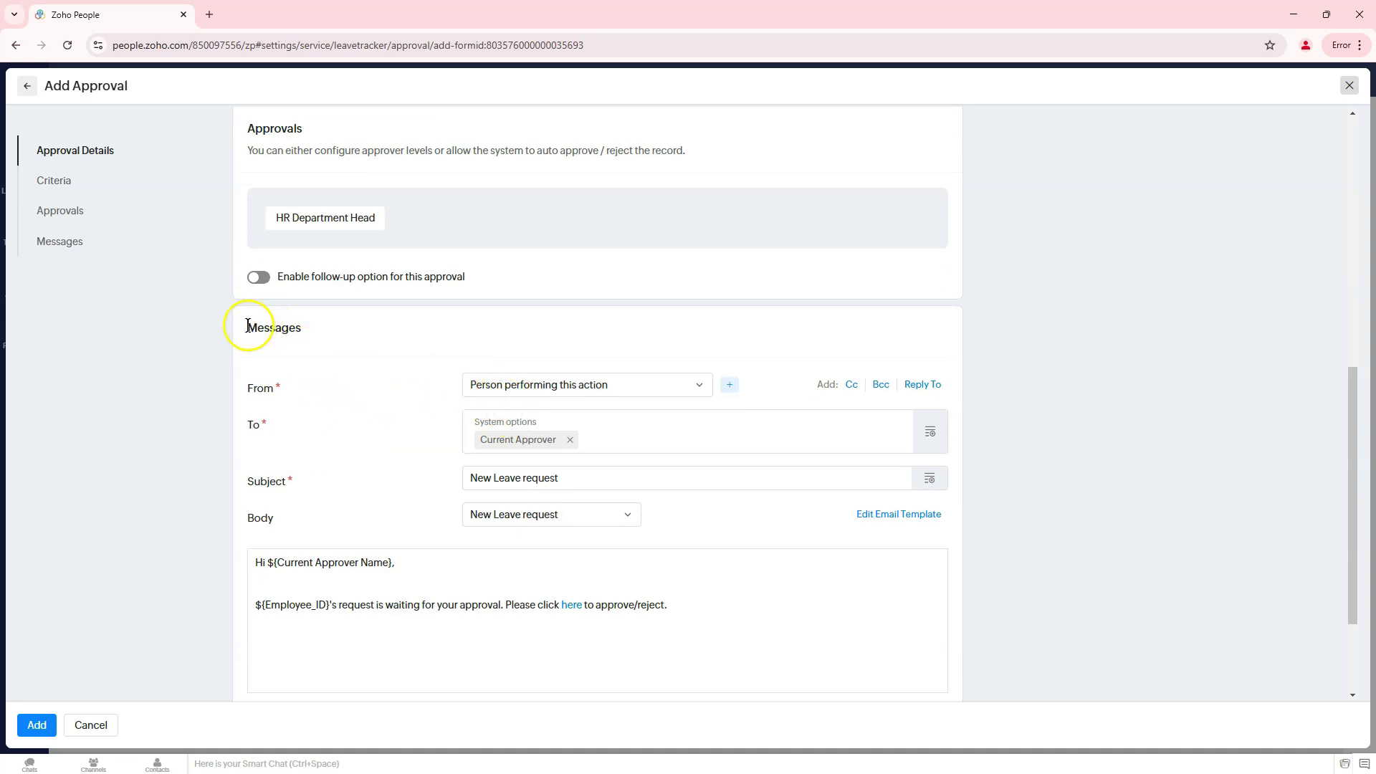
- Keep the New Leave request email template and add the Leave Approval workflow
left_click_drag(248, 326, 310, 330)
scroll(430, 376, "down", 1)
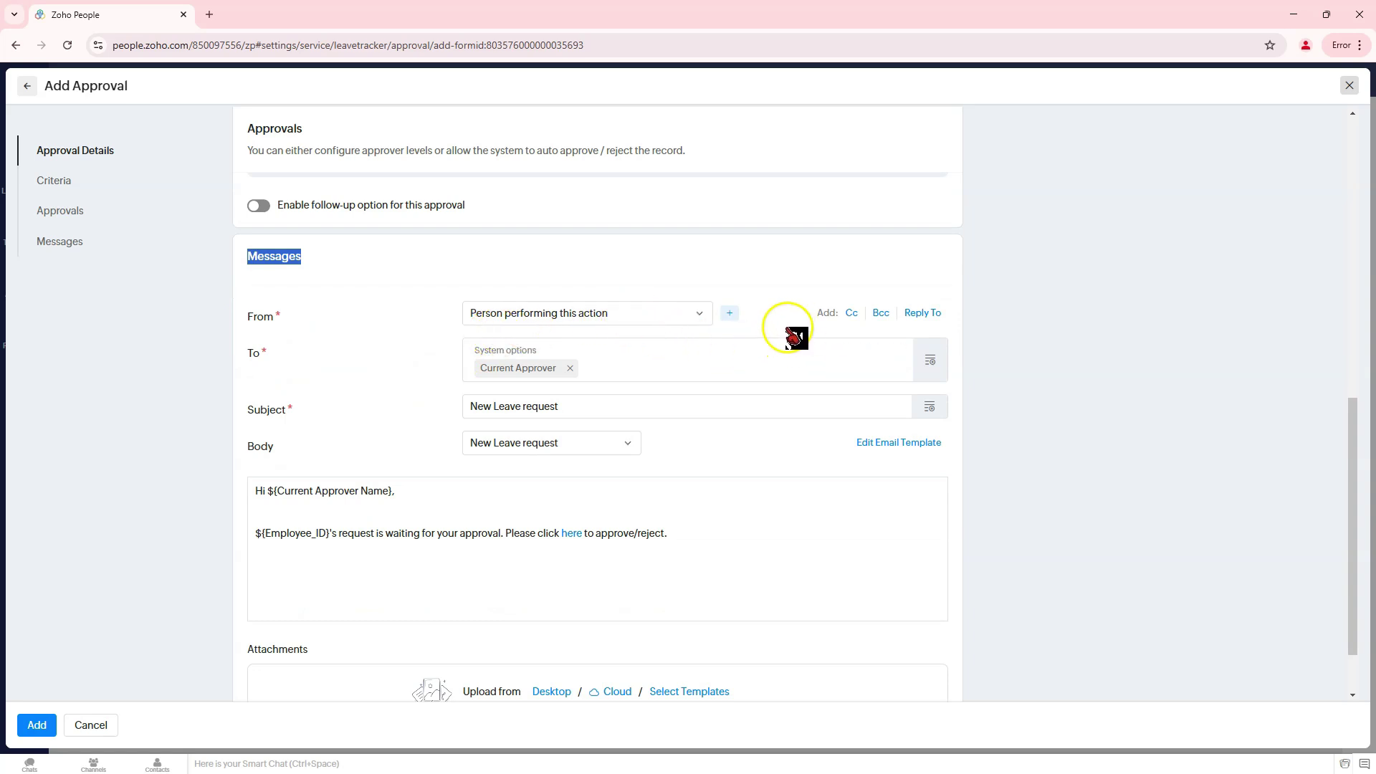
mouse_move(529, 367)
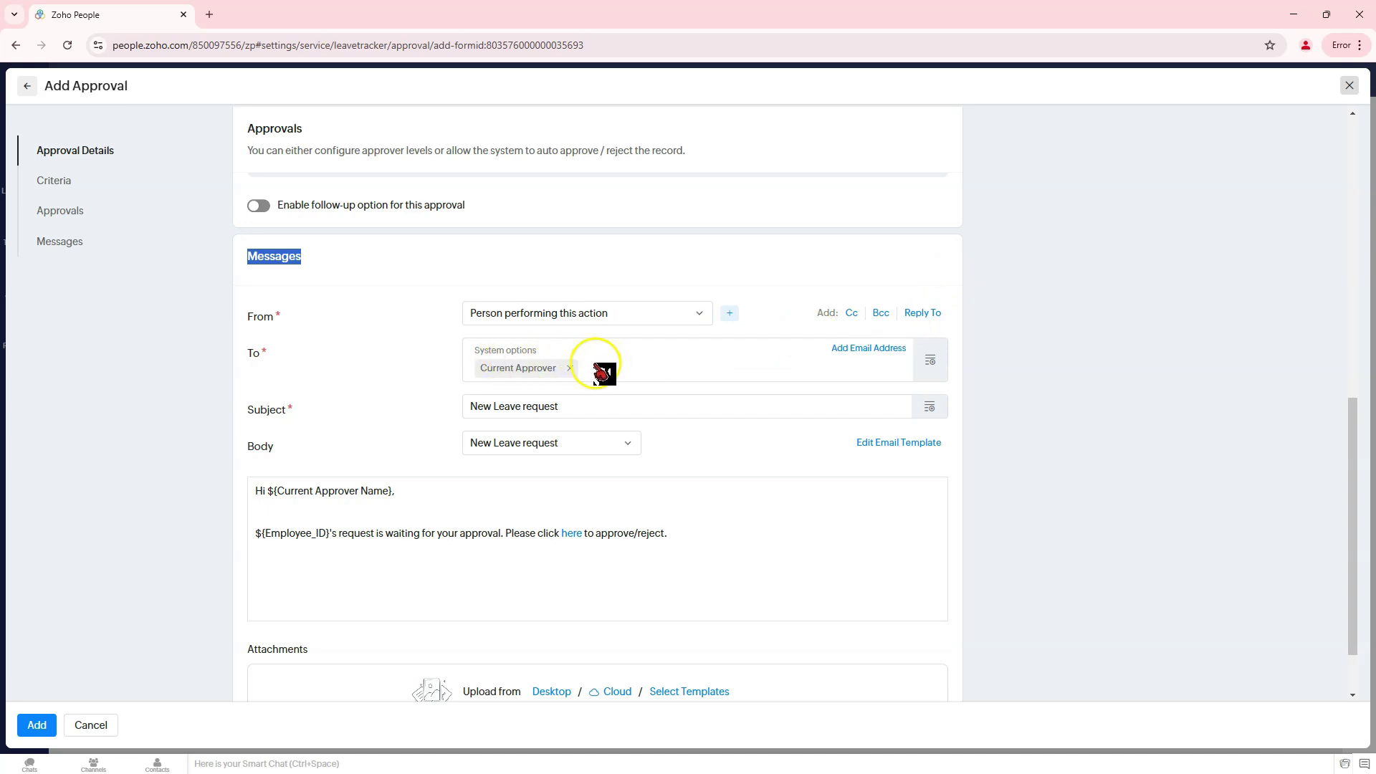
left_click(559, 409)
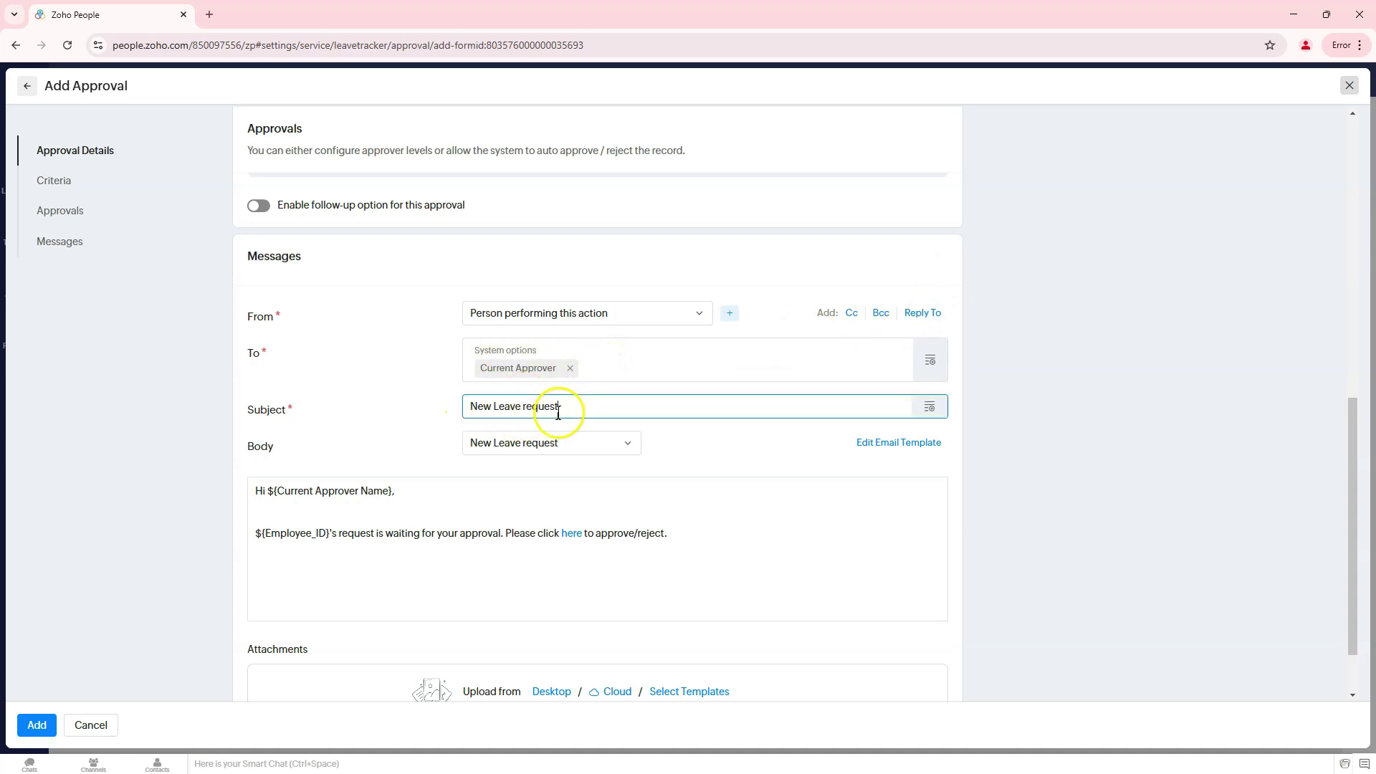
left_click(624, 449)
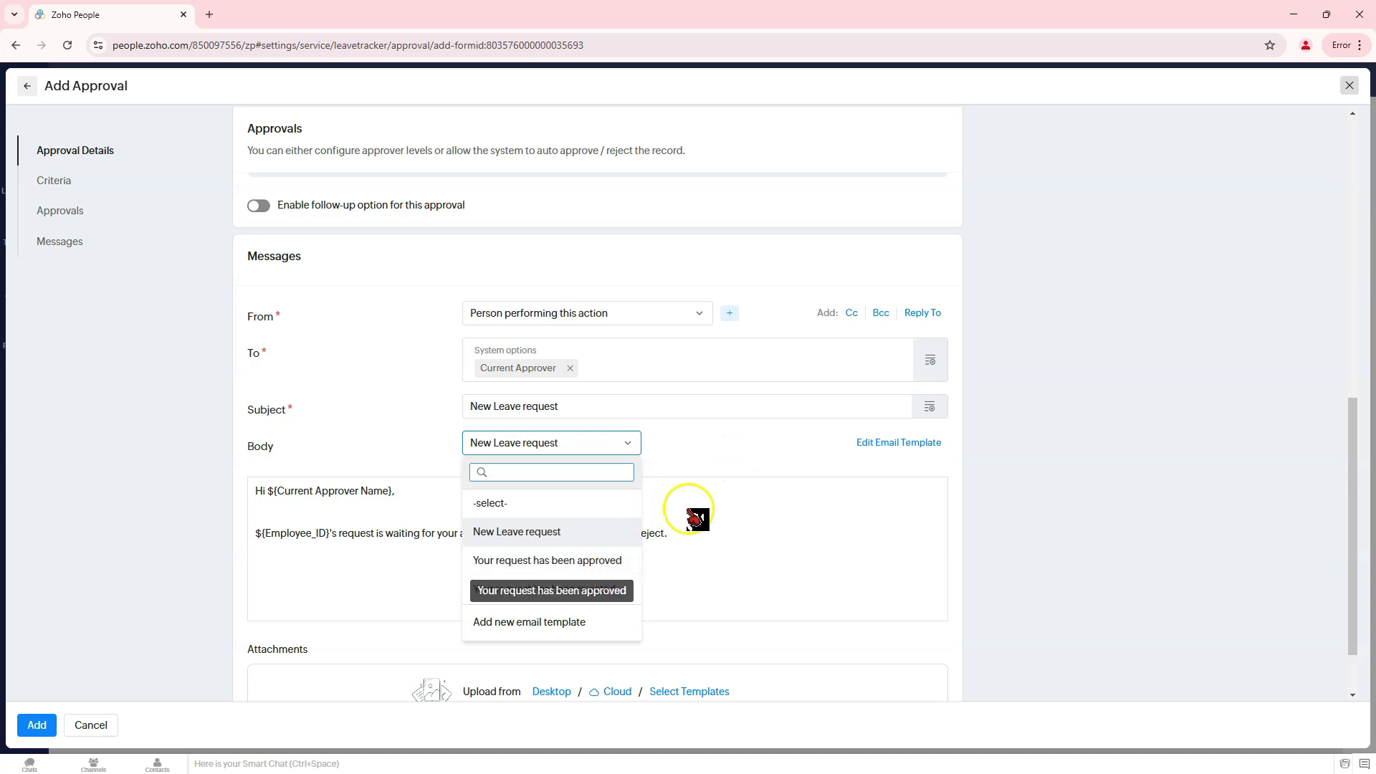
left_click(713, 477)
scroll(717, 487, "down", 2)
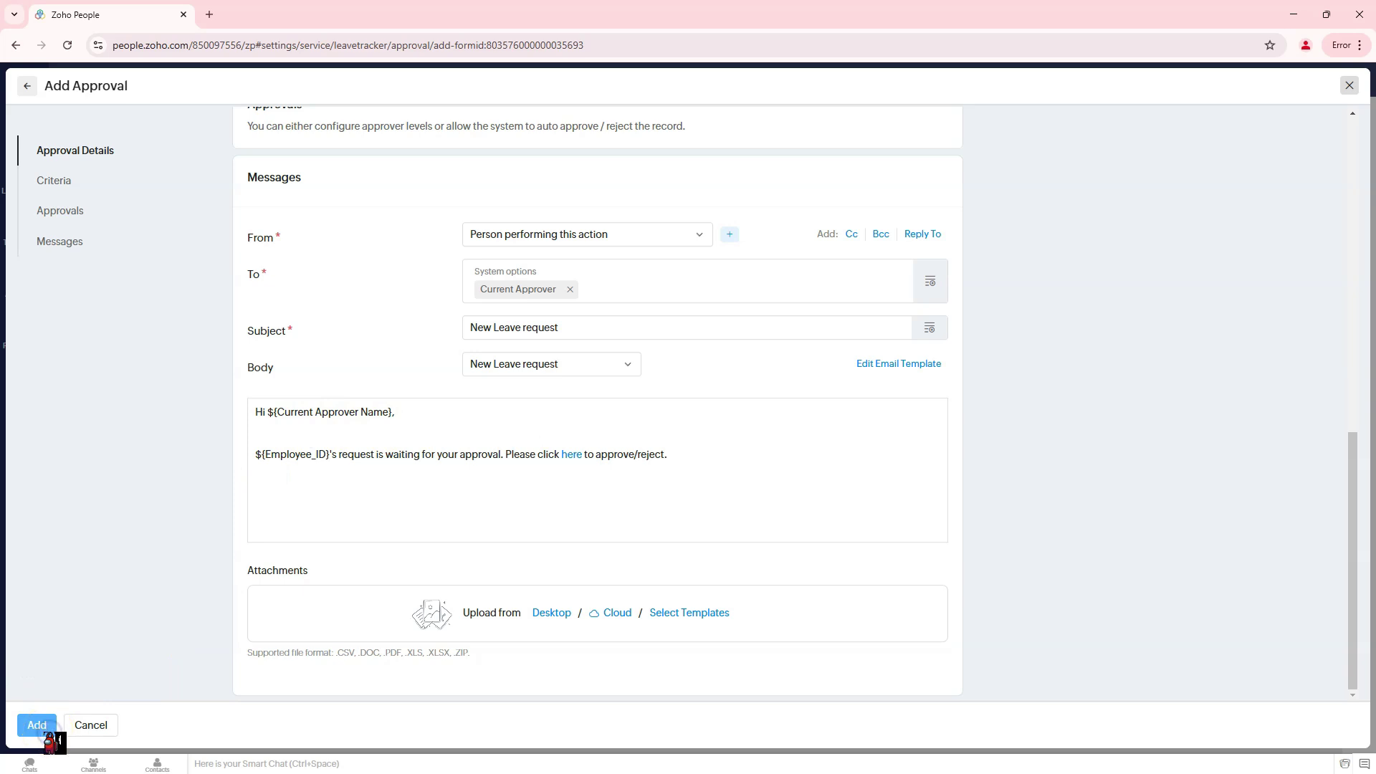
left_click(37, 726)
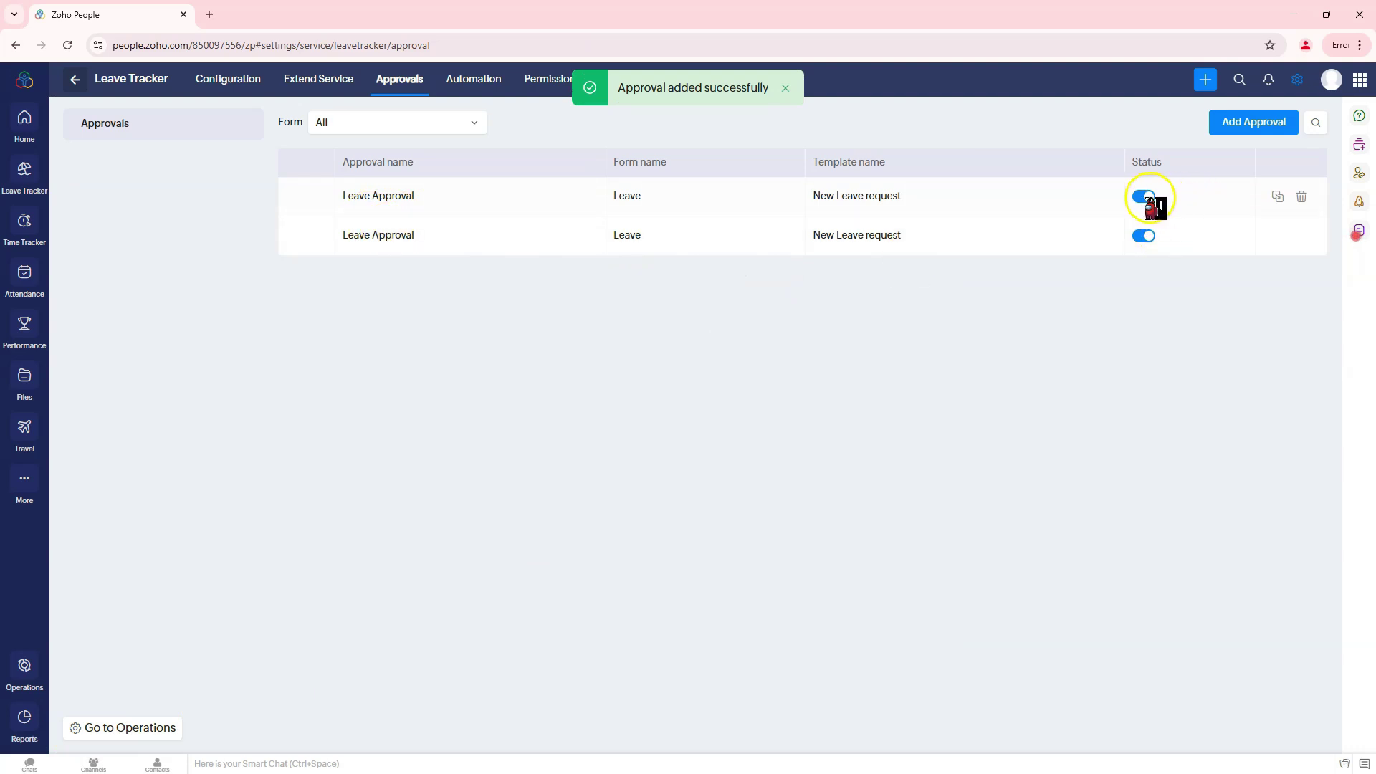
left_click(1145, 197)
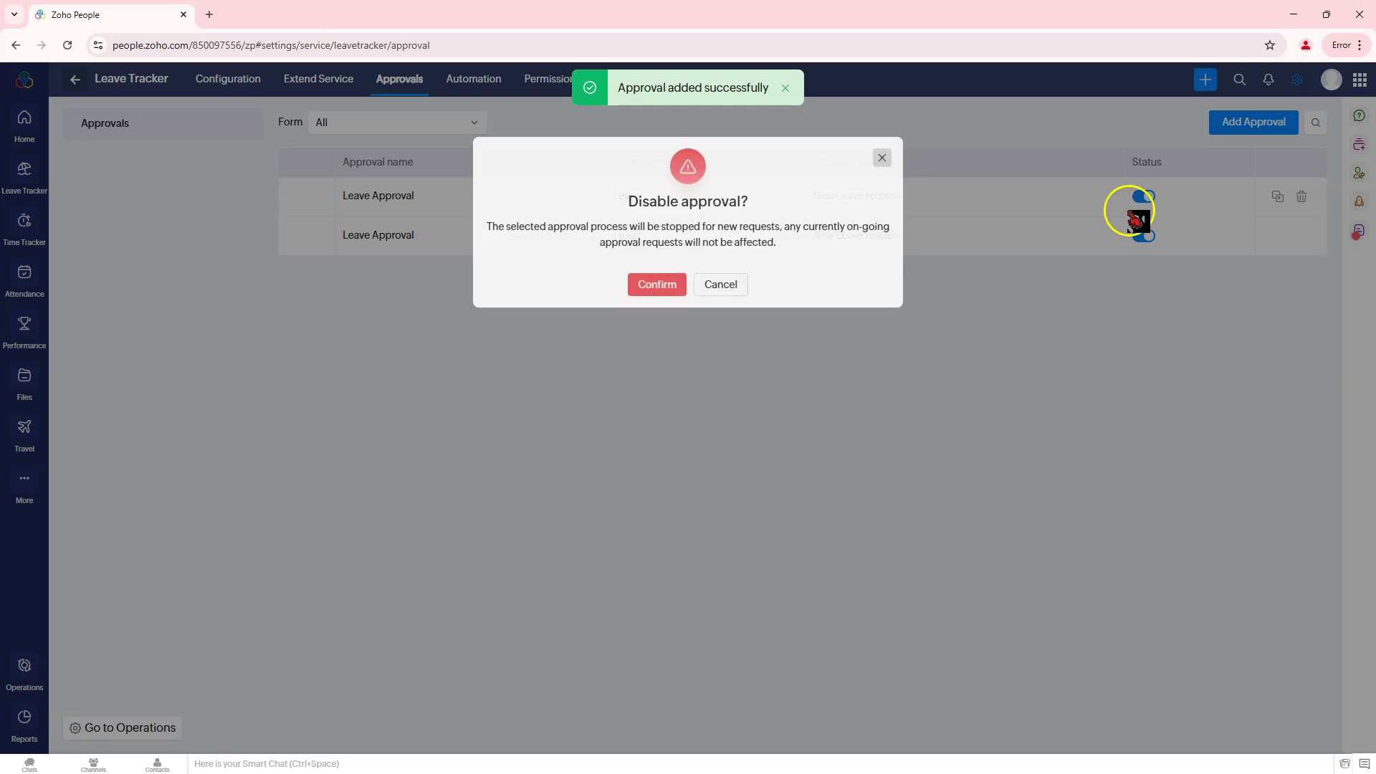
left_click(660, 296)
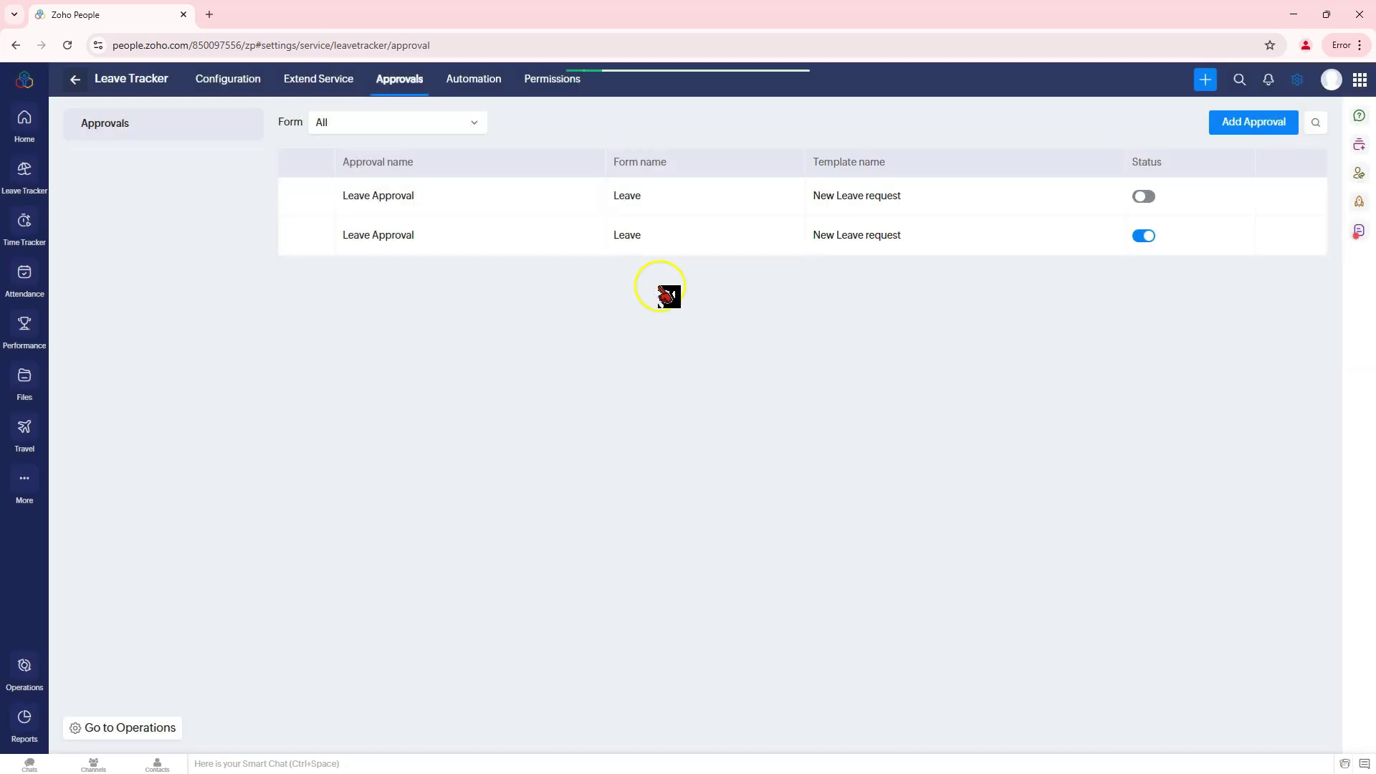
left_click(1145, 196)
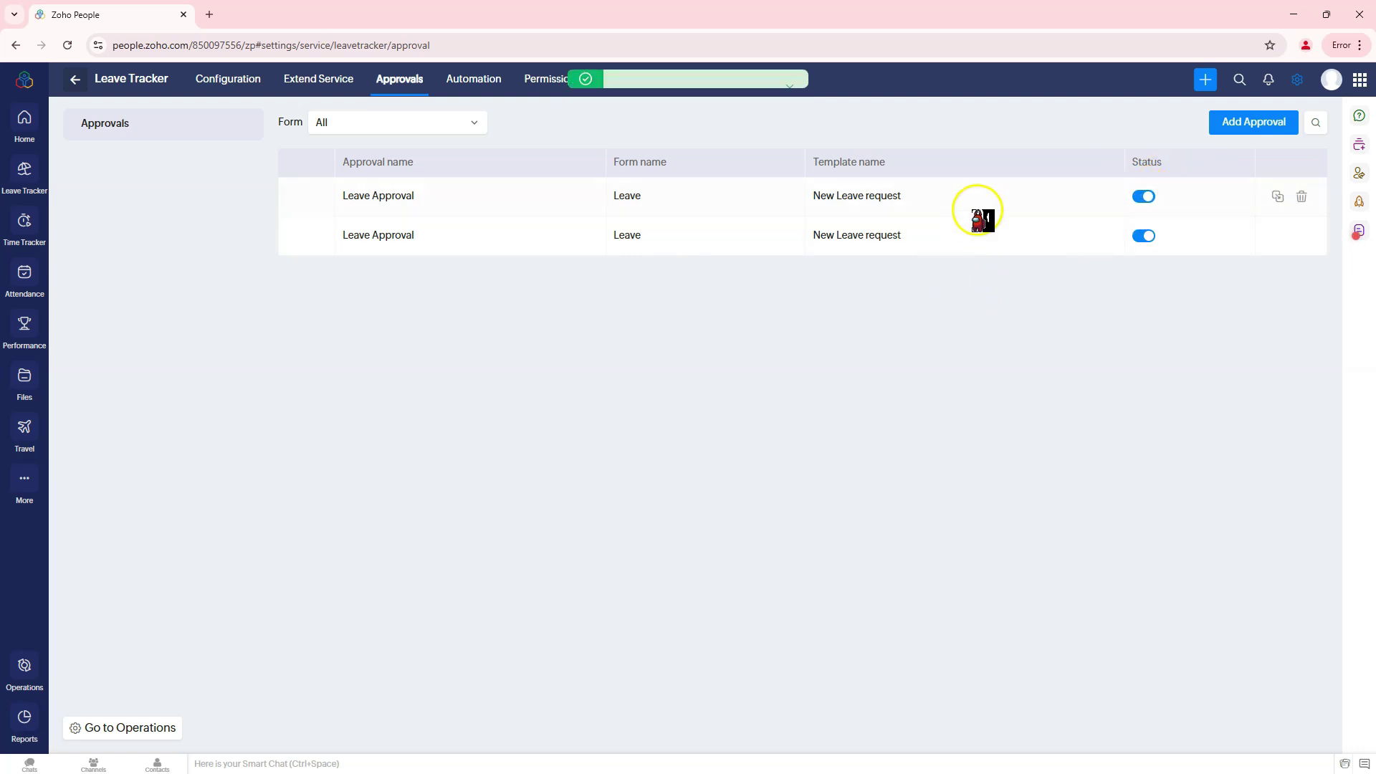